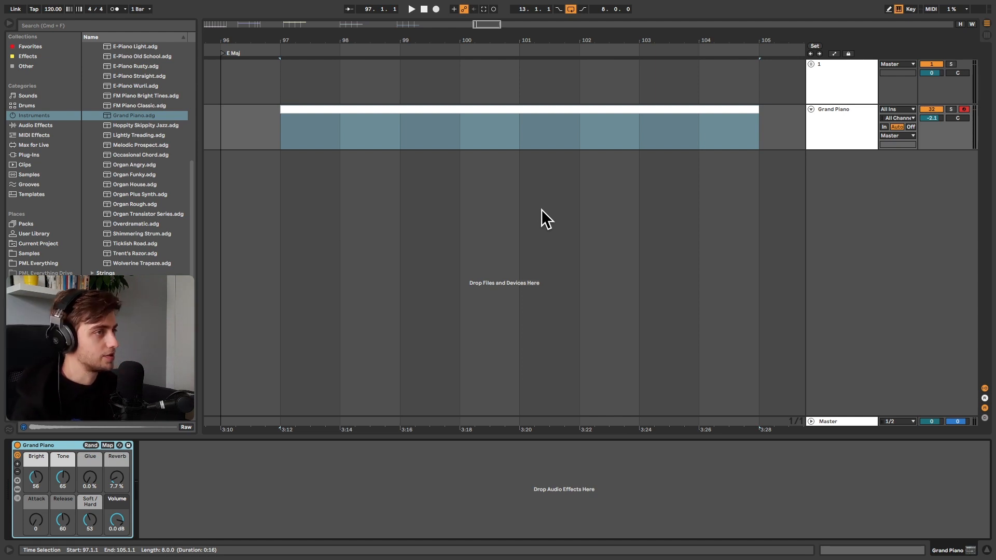
- Select the empty eight-bar Grand Piano clip and open it in the note editor
click(635, 112)
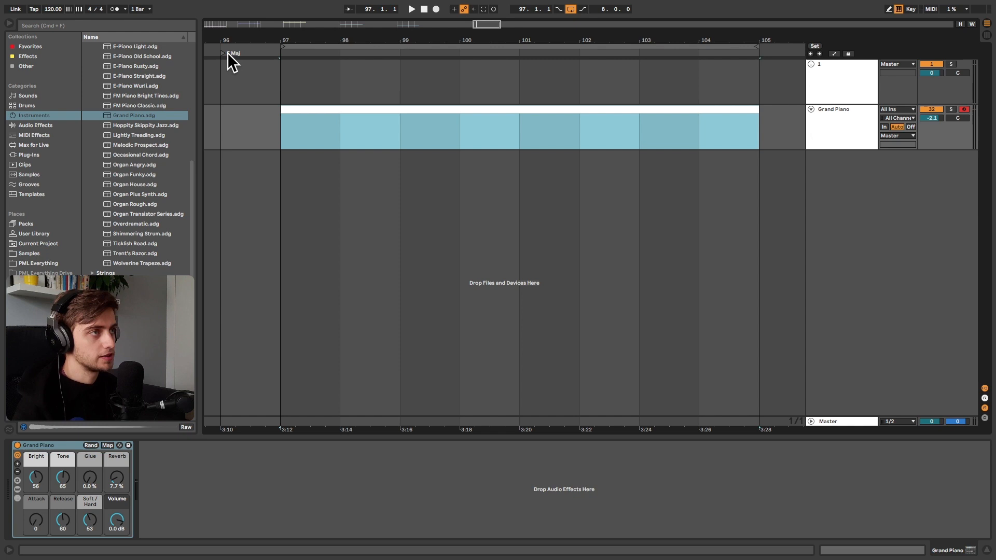
double_click(305, 110)
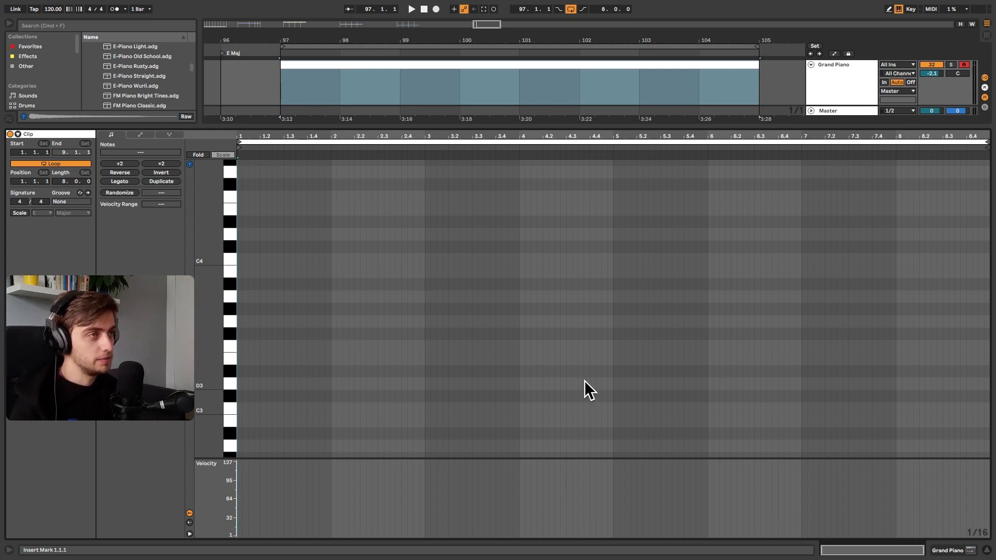
- Set the clip scale to E Major, select the first two bars and adjust the note grid spacing
click(20, 212)
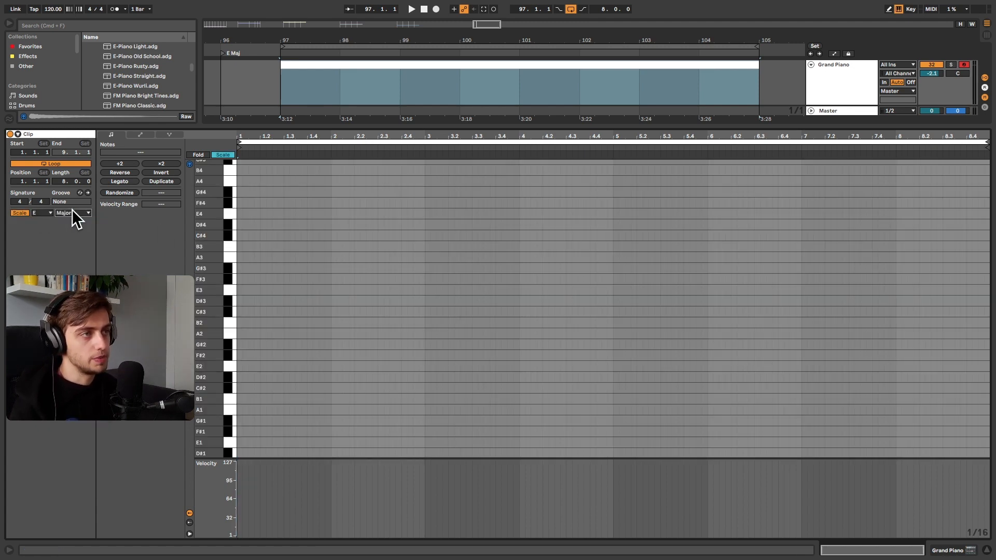
click(223, 155)
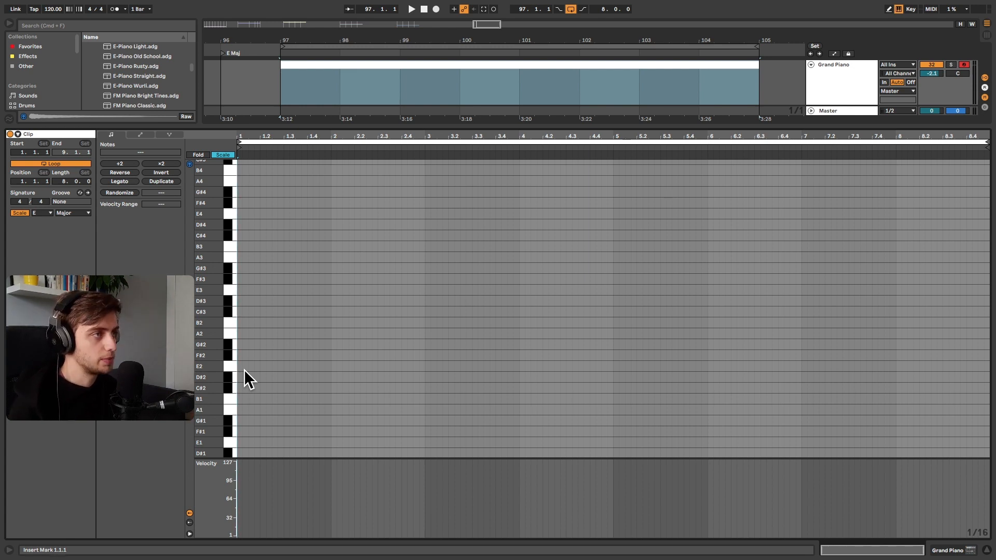
scroll(203, 373, up, 2)
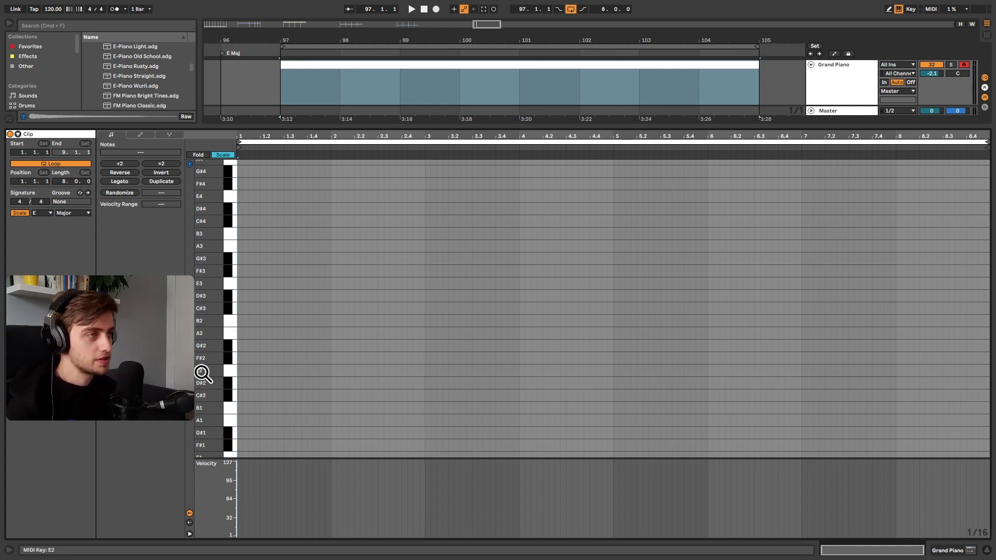
click(277, 366)
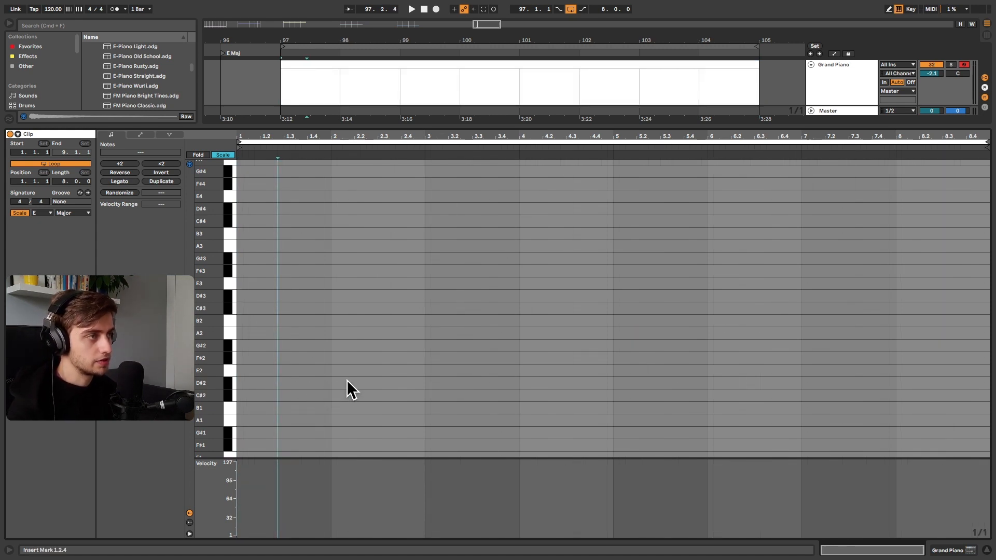
drag(424, 353, 231, 358)
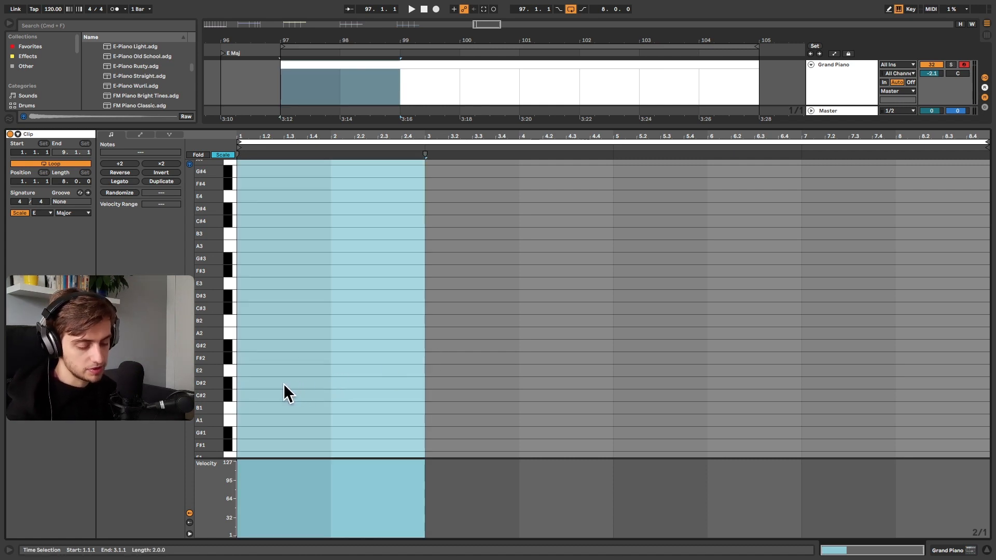
key(ctrl+1)
key(ctrl+1)
key(ctrl+1)
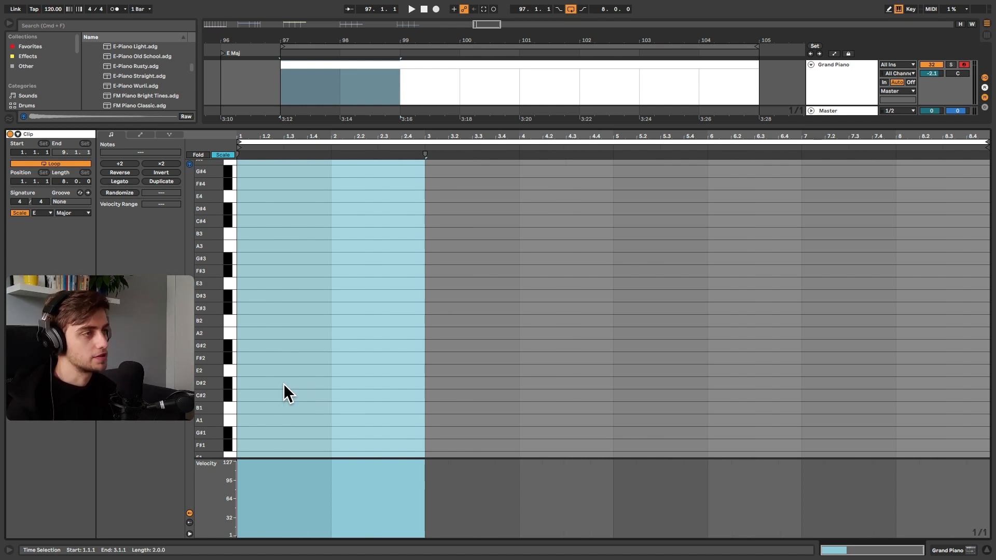
- Draw an F#2 note on beat 1 and lengthen it to two bars
key(b)
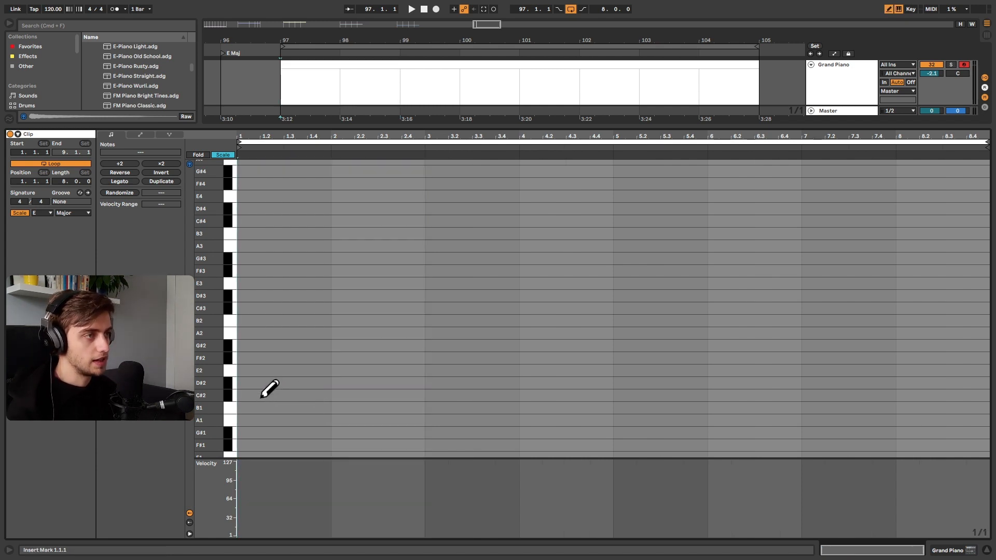
click(265, 358)
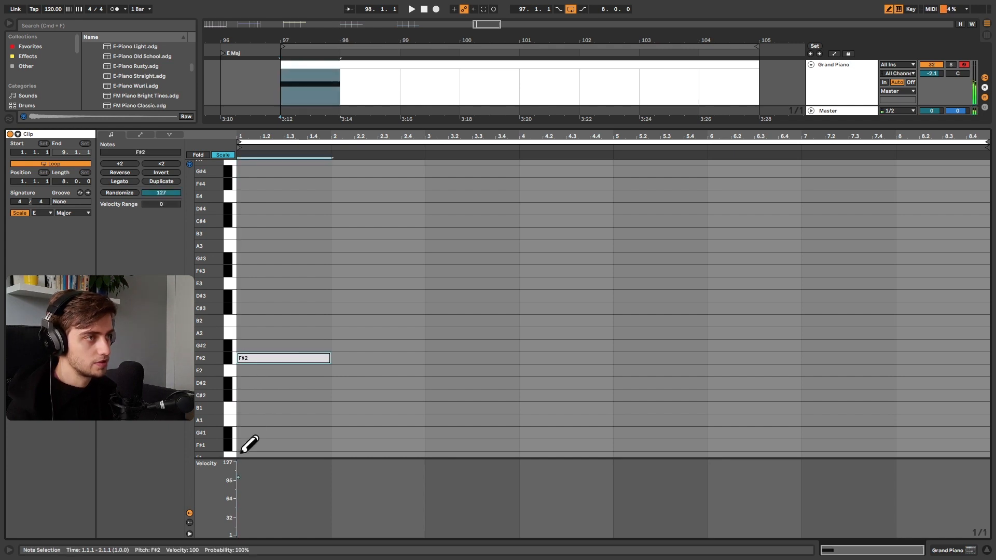
drag(330, 360, 424, 360)
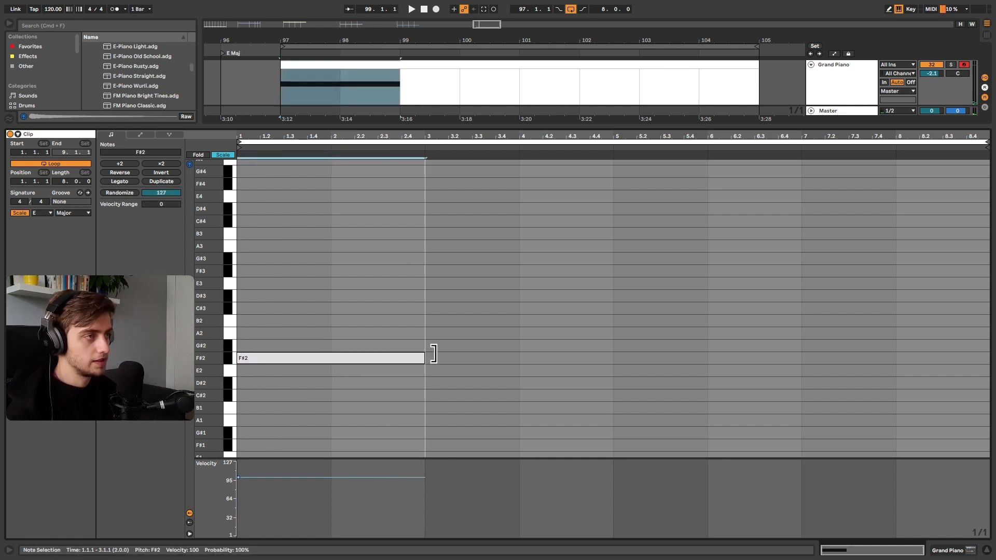
click(424, 322)
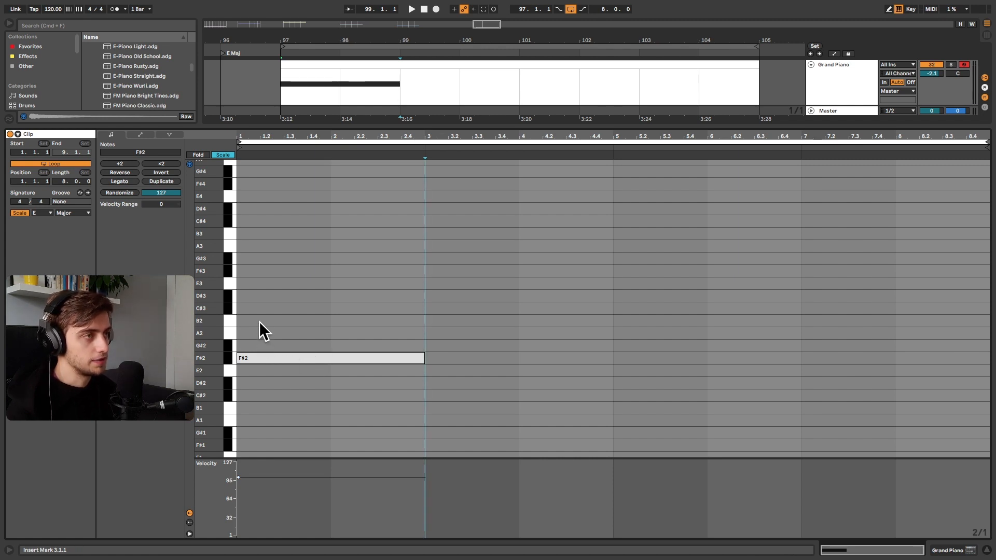
- Copy the F#2 note up to C#3 and A2 to form a three-note chord
drag(257, 358, 263, 314)
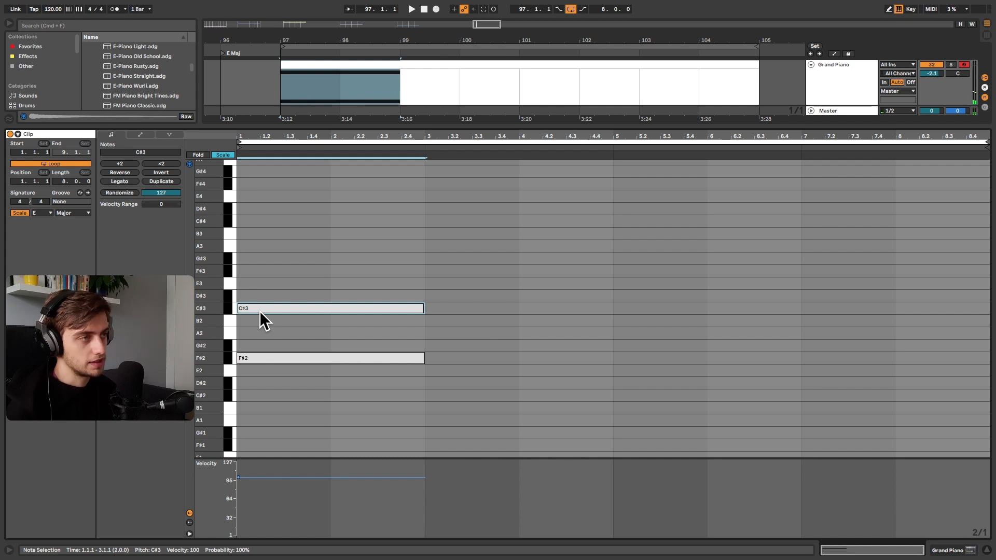
drag(261, 309, 263, 334)
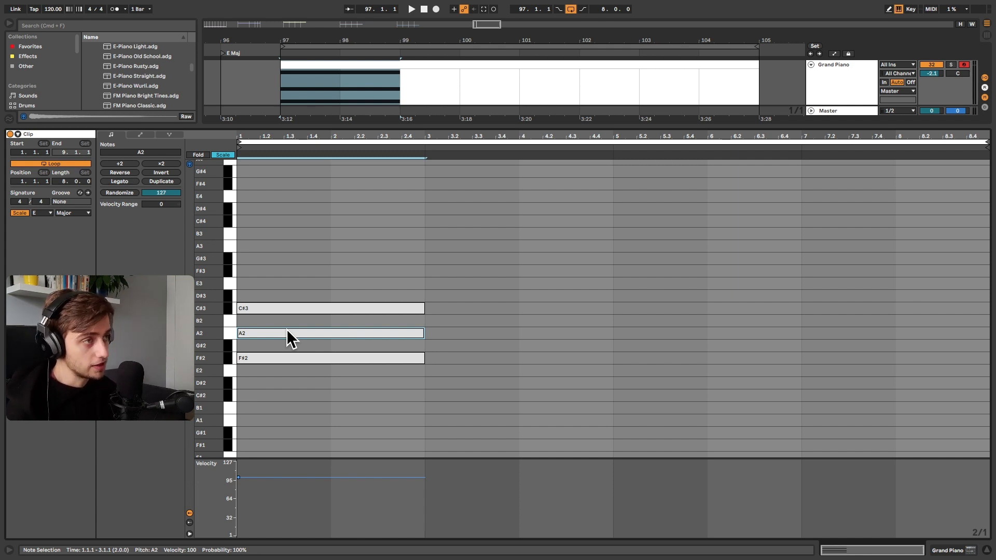
key(ctrl+a)
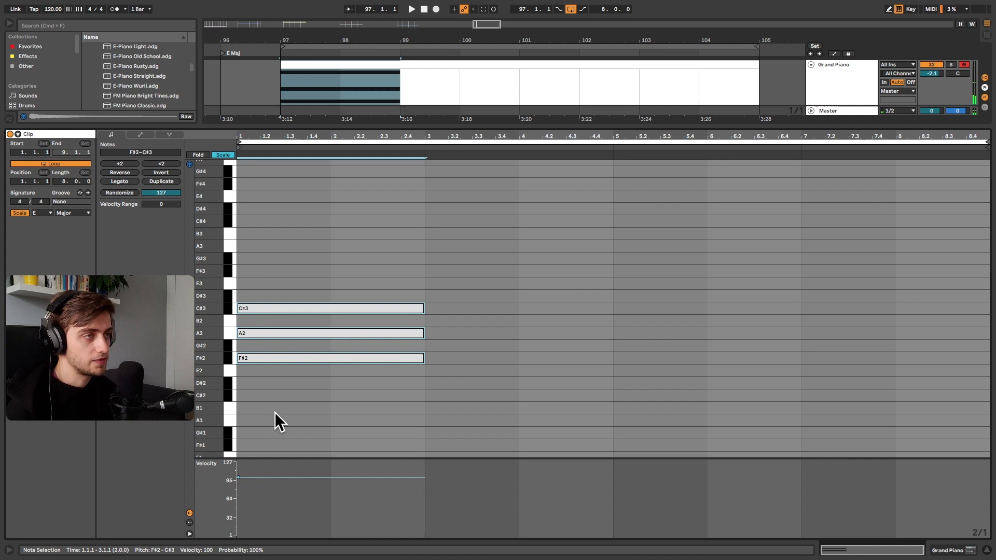
click(306, 404)
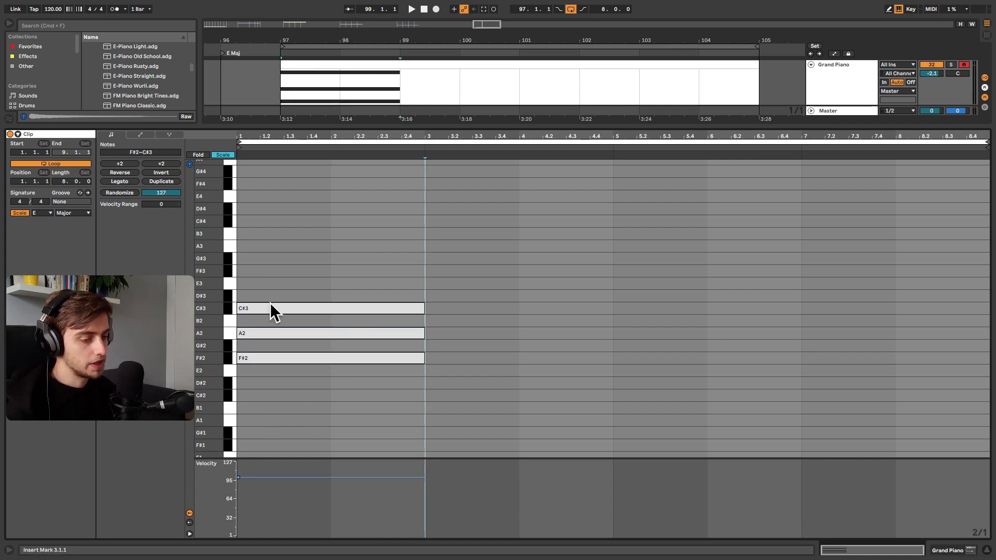
- Copy the C#3 note up to E3, completing the F#2–A2–C#3–E3 chord
click(270, 308)
alt+drag(271, 308, 279, 284)
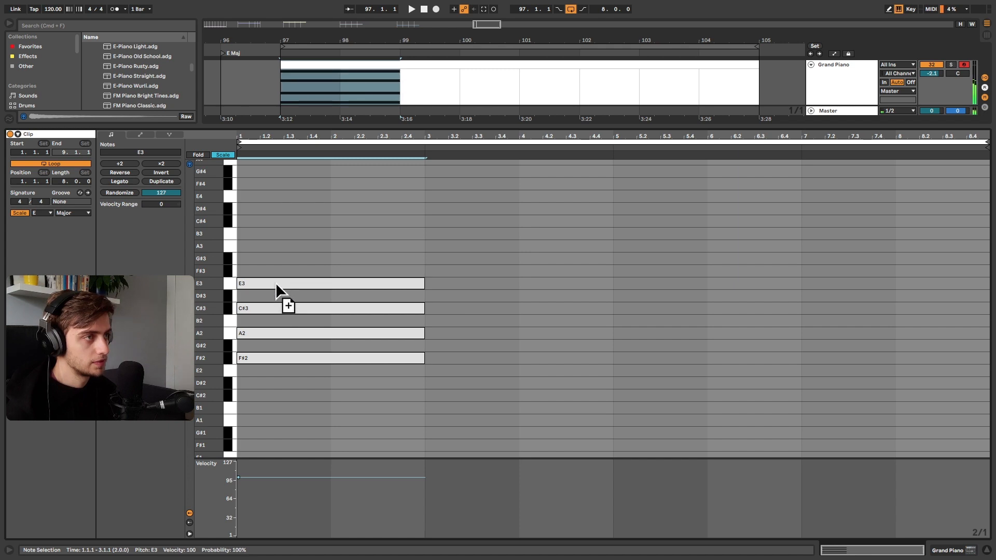
key(ctrl+a)
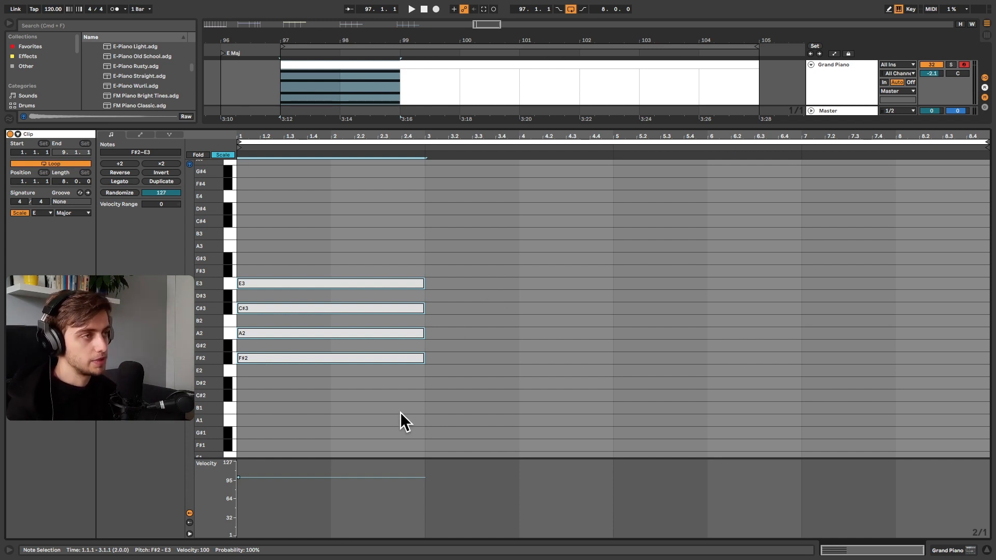
click(449, 316)
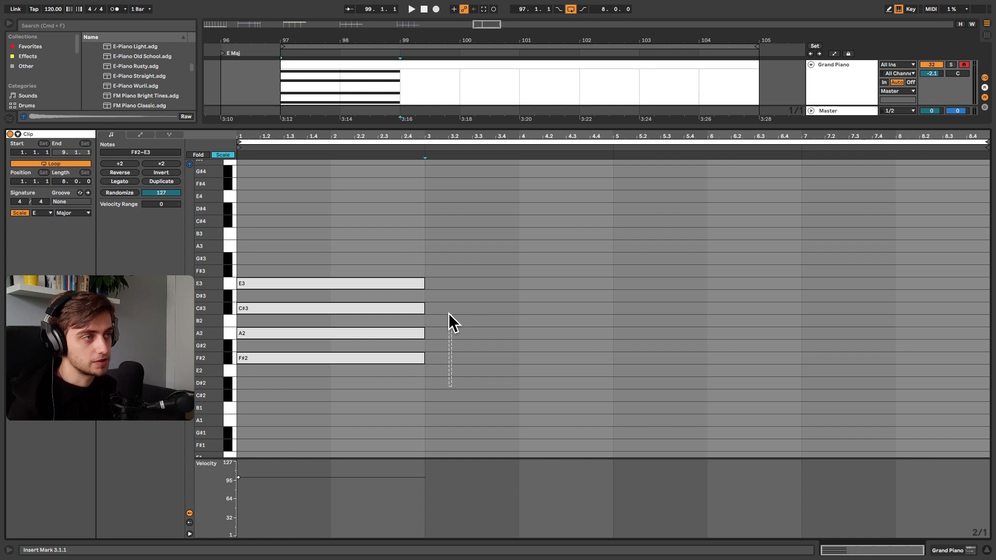
- Adjust the selection around the upper chord notes in the editor
mouse_move(449, 312)
mouse_down()
mouse_move(429, 304)
mouse_move(447, 306)
mouse_up()
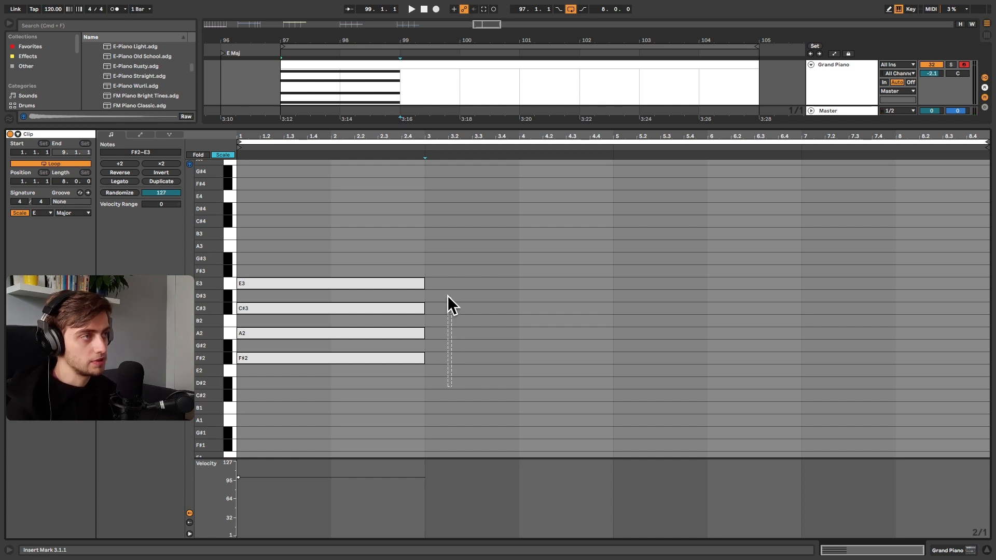
drag(446, 306, 441, 284)
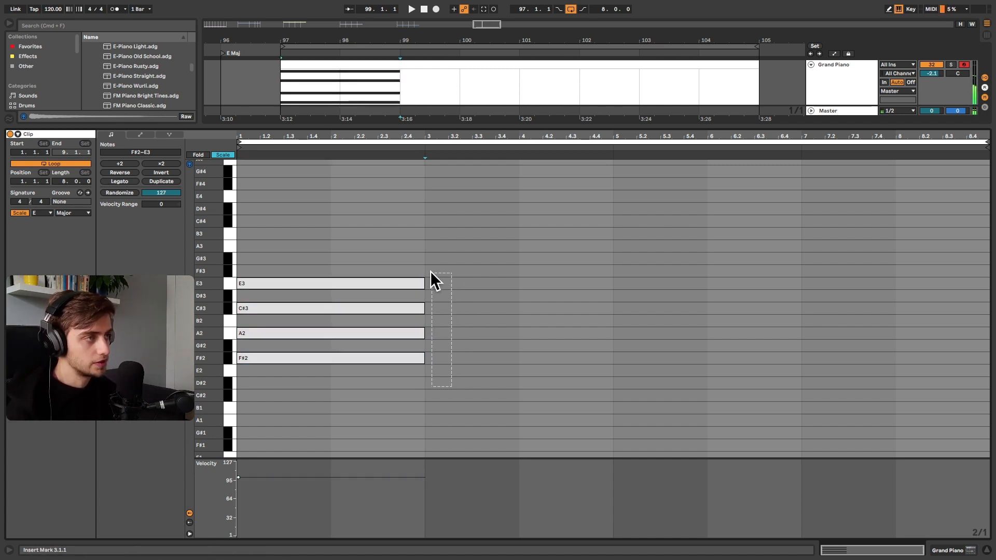
mouse_move(442, 285)
mouse_down()
mouse_move(449, 278)
mouse_move(431, 272)
mouse_up()
click(462, 312)
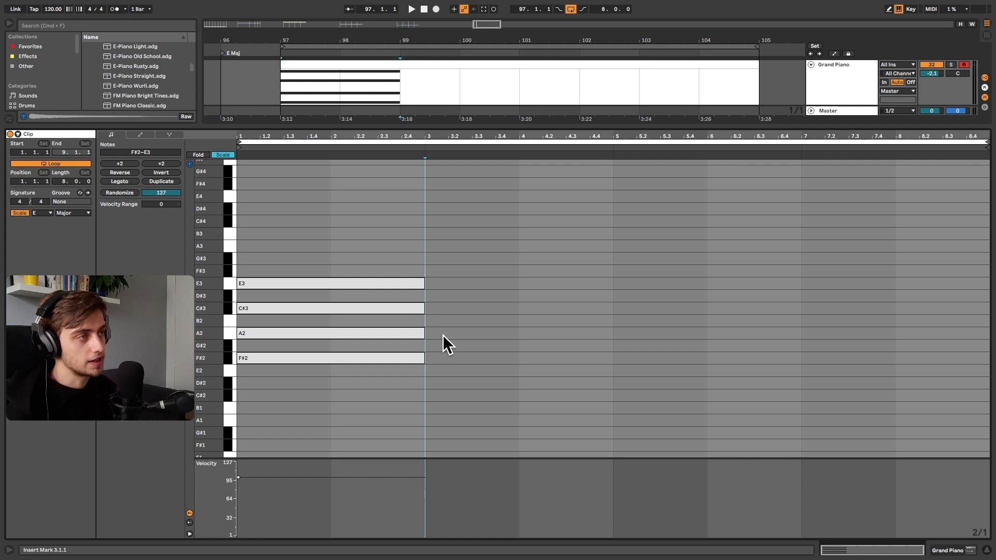
drag(443, 334, 429, 257)
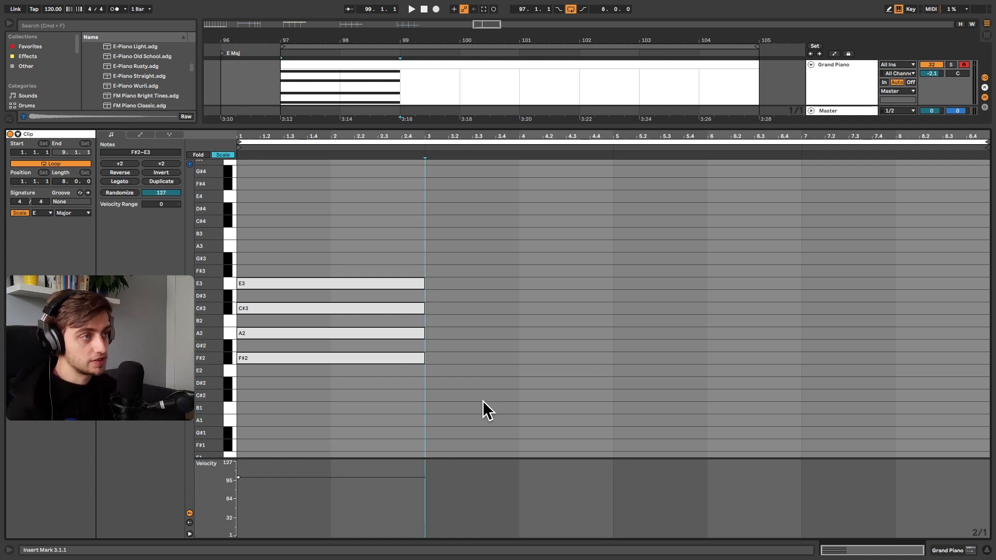
- Duplicate the A2–C#3–E3 notes into bars 3–5, then again into bars 5–7 lowered to E2–G#2–B2
drag(346, 224, 334, 329)
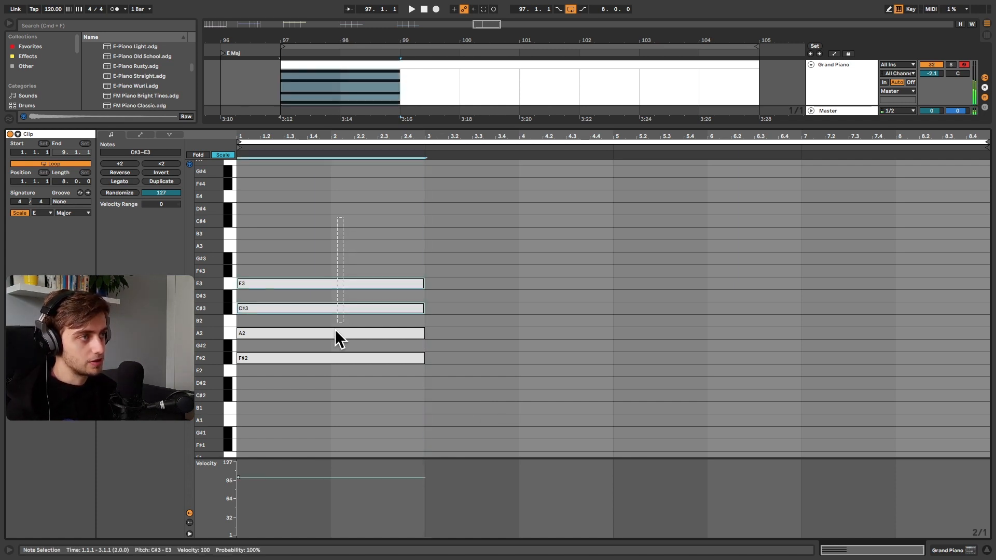
key(ctrl+d)
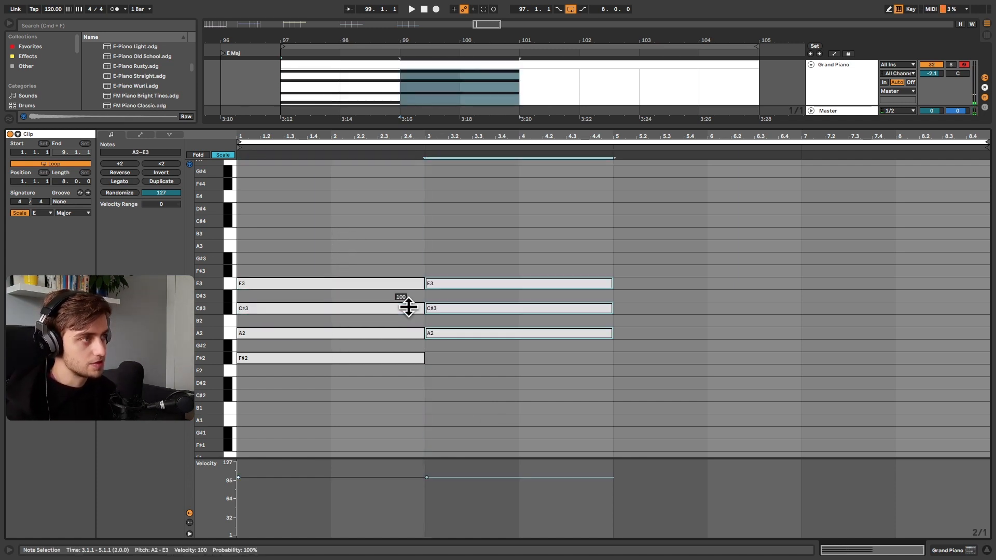
click(538, 231)
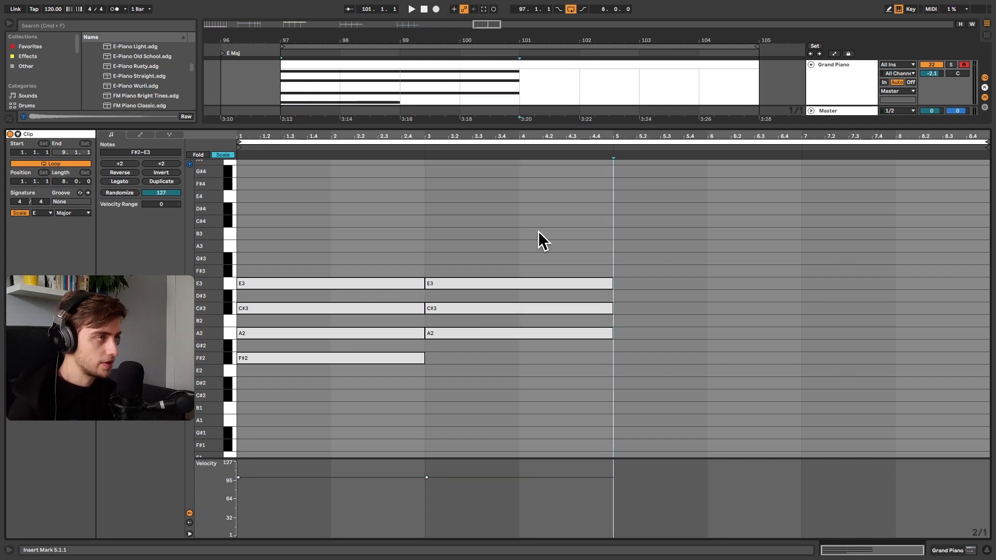
drag(537, 231, 510, 365)
key(ctrl+d)
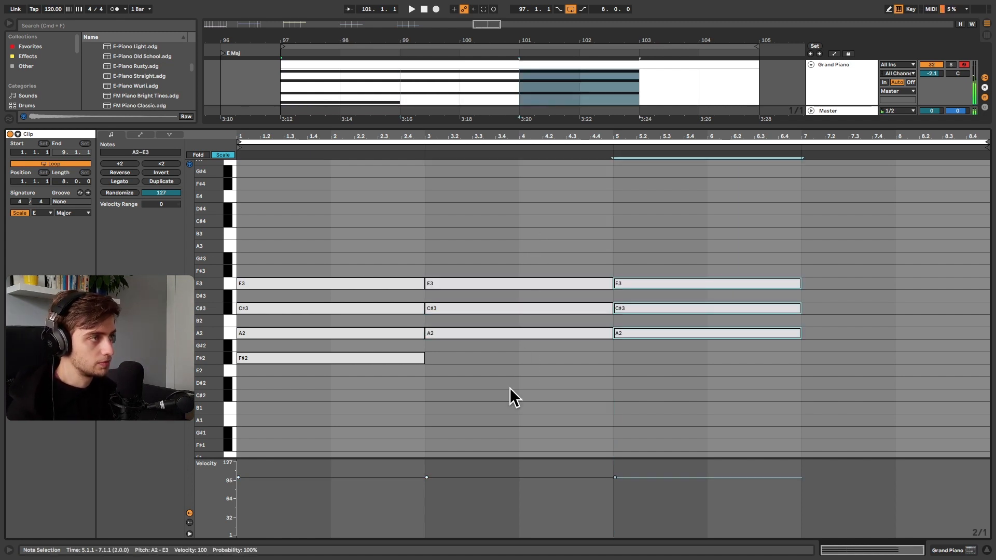
key(Down)
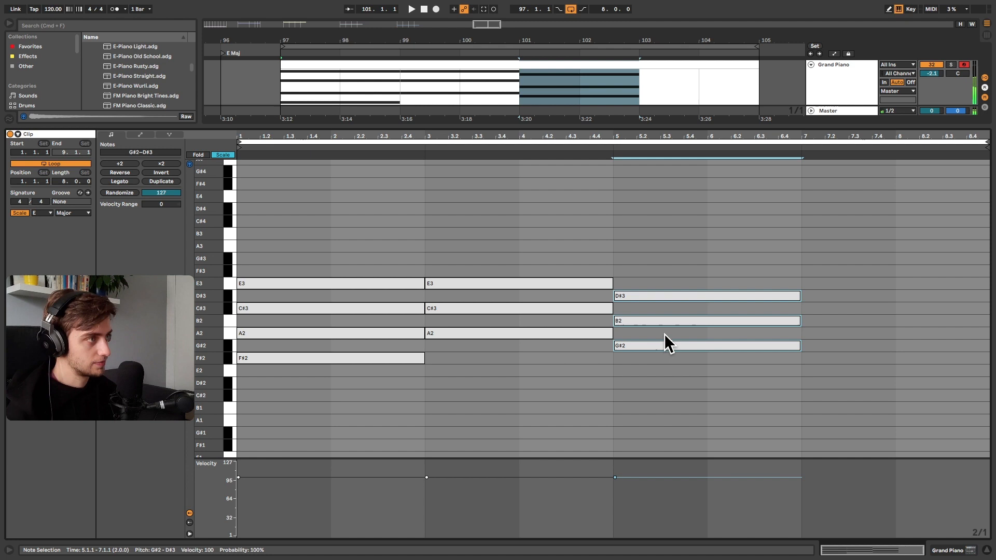
key(Down)
key(Down)
- Duplicate the chord into bar 7 as B2–D#3–F#3, halve its length and repeat it in bar 8
key(ctrl+d)
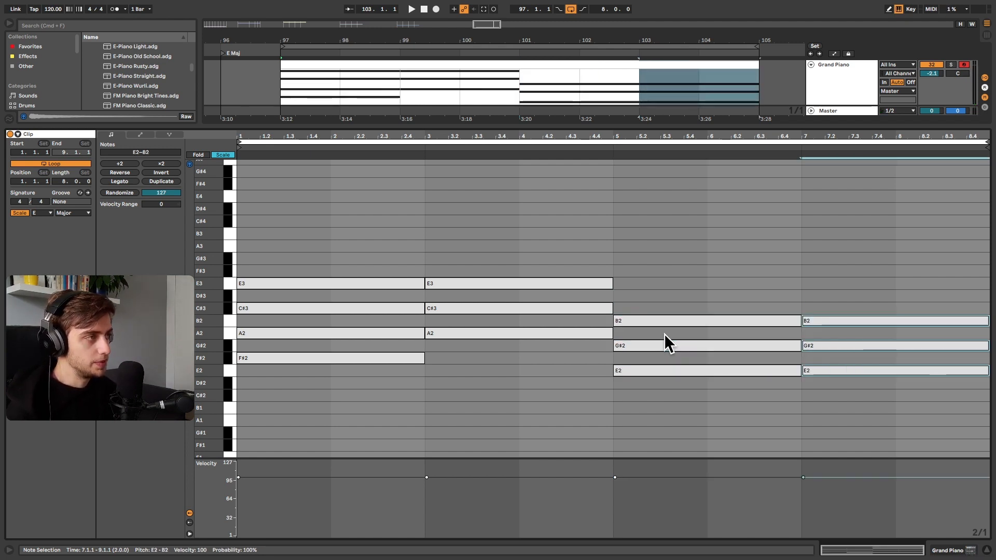
key(Up)
key(Up)
key(Up)
key(Up)
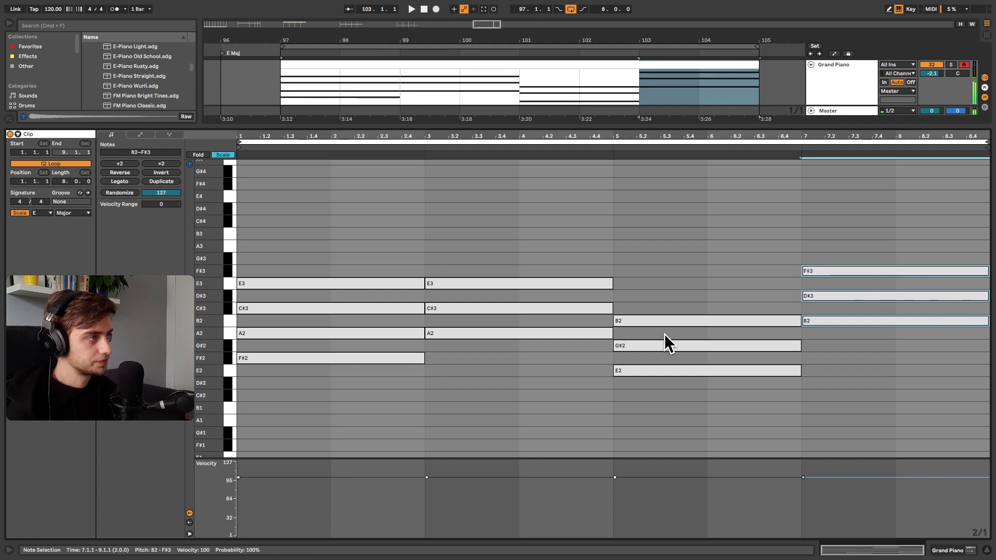
click(120, 164)
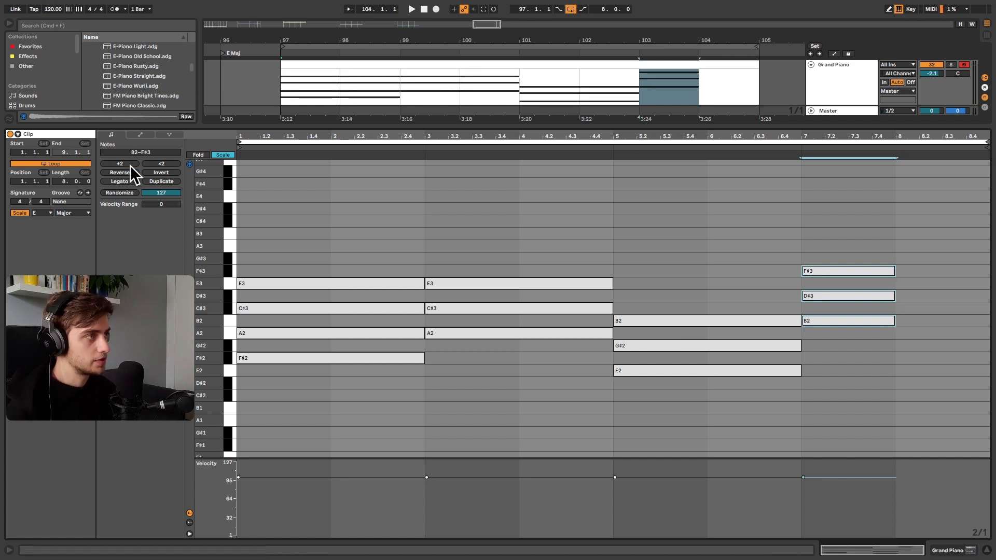
key(ctrl+d)
- With a 1/8 grid, halve the bar 8 chord, copy it to beat 8.3 and raise its D#3 to E3
right_click(814, 232)
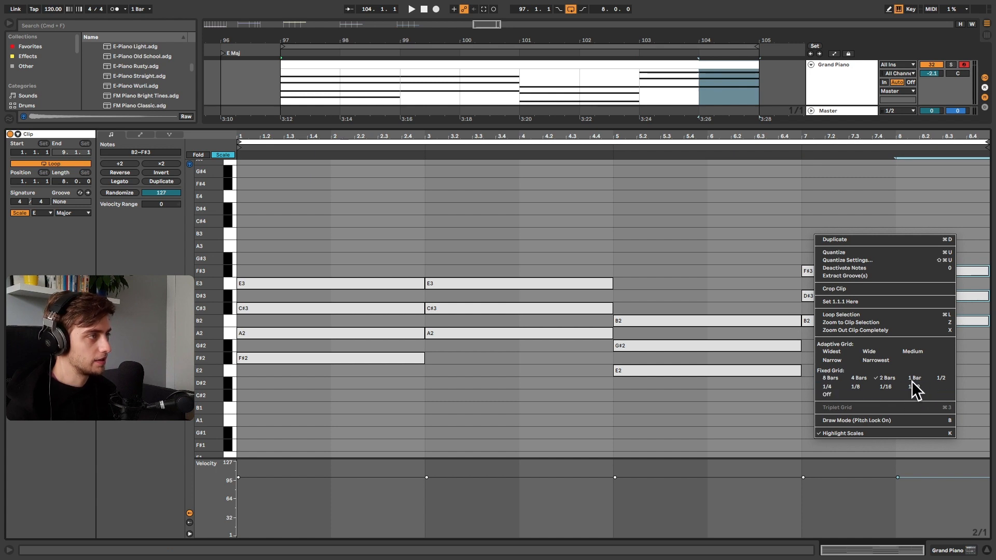
click(854, 387)
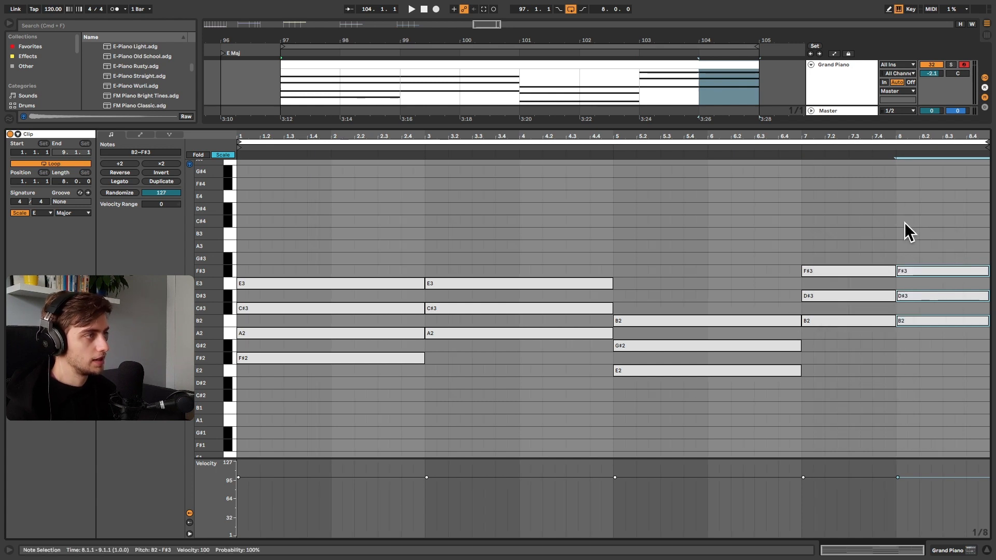
click(127, 163)
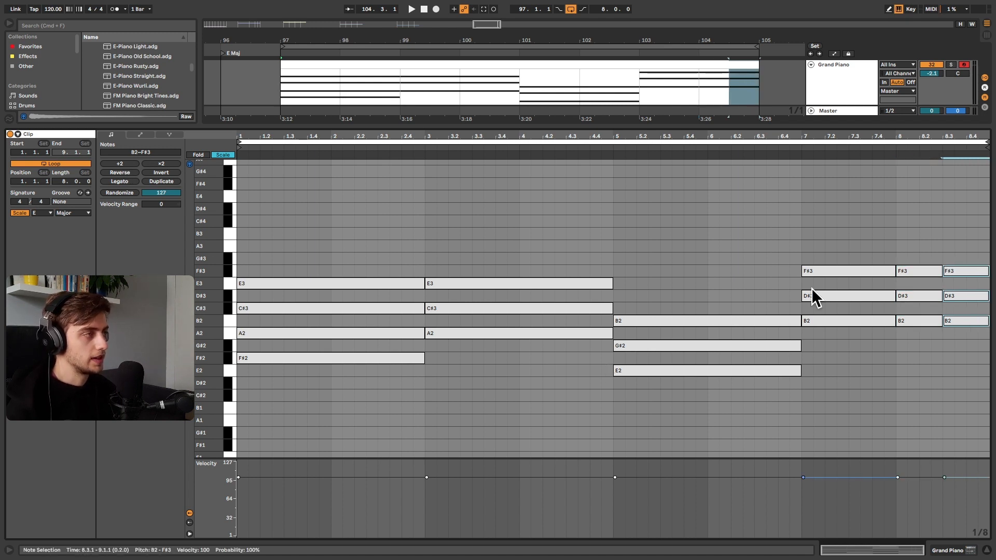
key(ctrl+d)
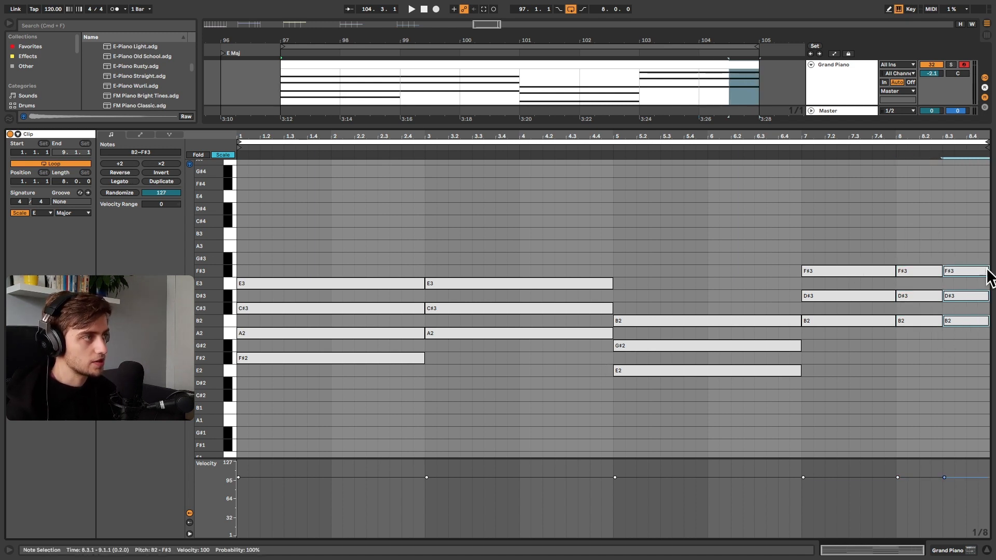
click(922, 296)
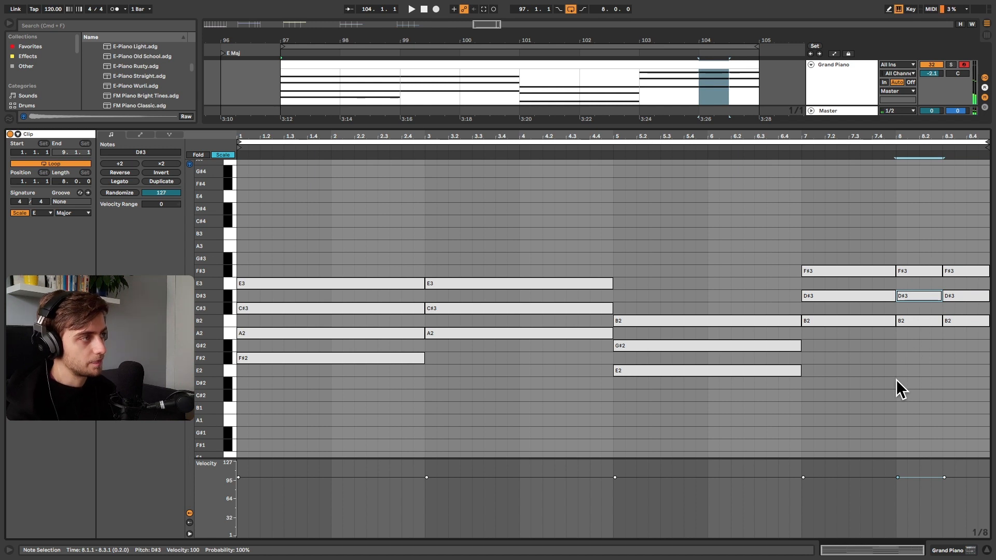
key(Up)
- Turn the 8.3 copy into an E2–G#2–B2 chord on the last beat and extend the sus chord to 8.4
key(Right)
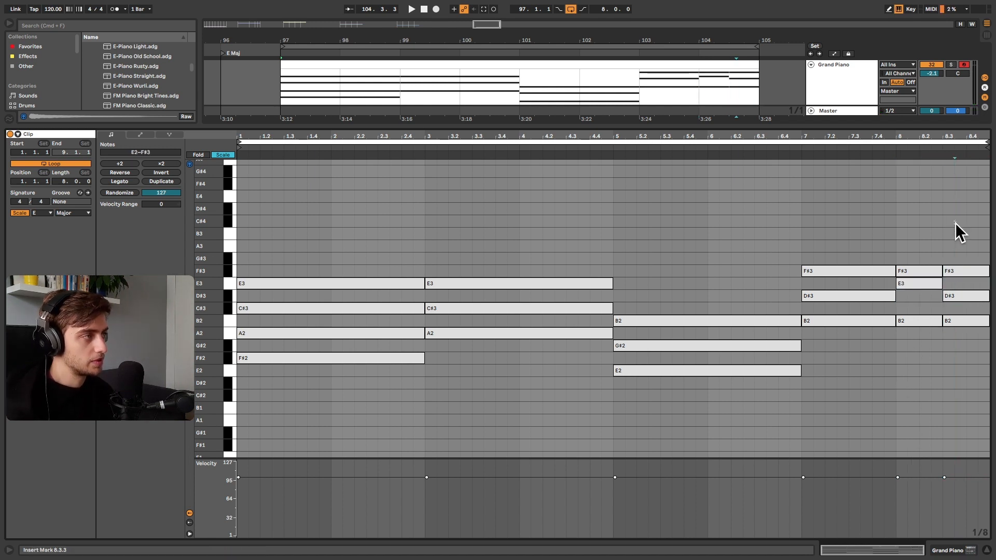
drag(955, 223, 963, 304)
key(Delete)
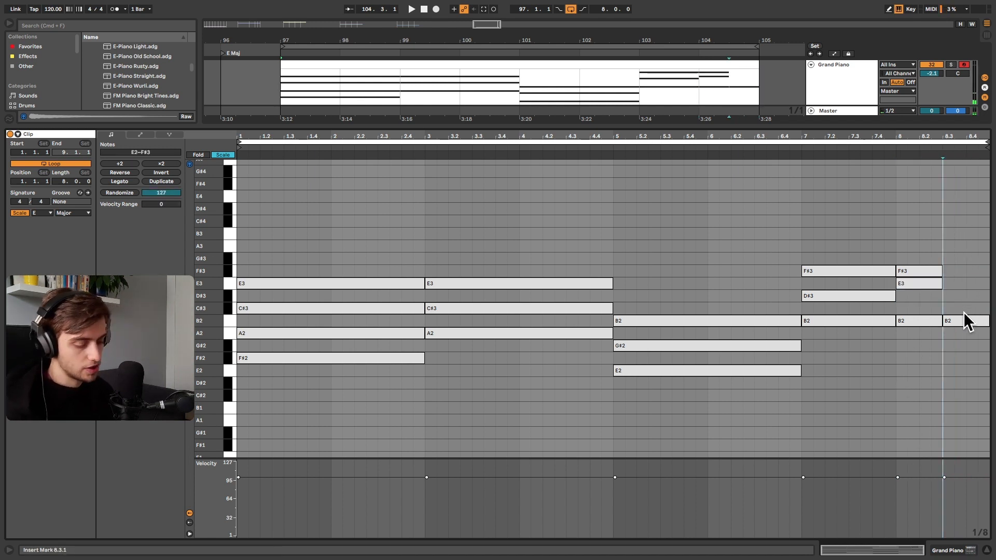
double_click(961, 346)
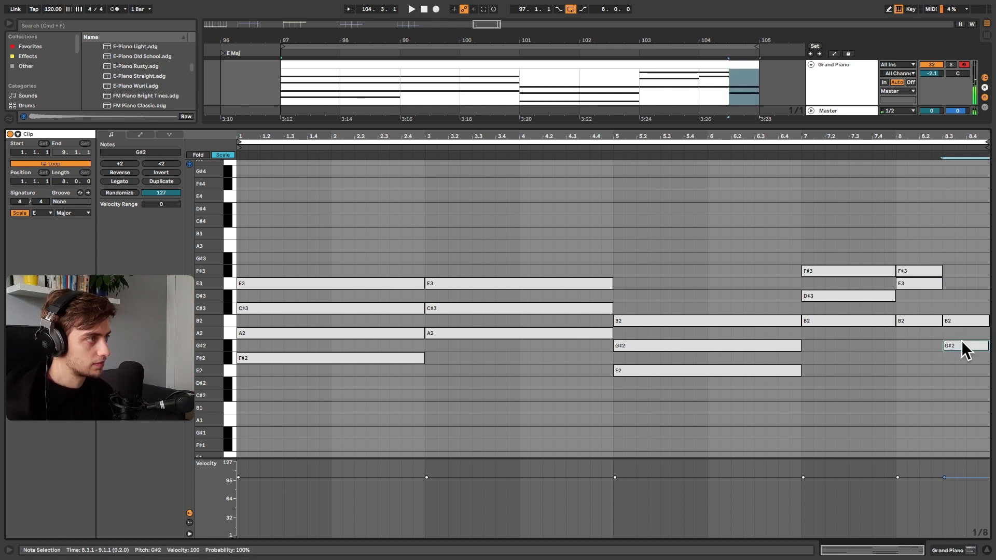
double_click(963, 372)
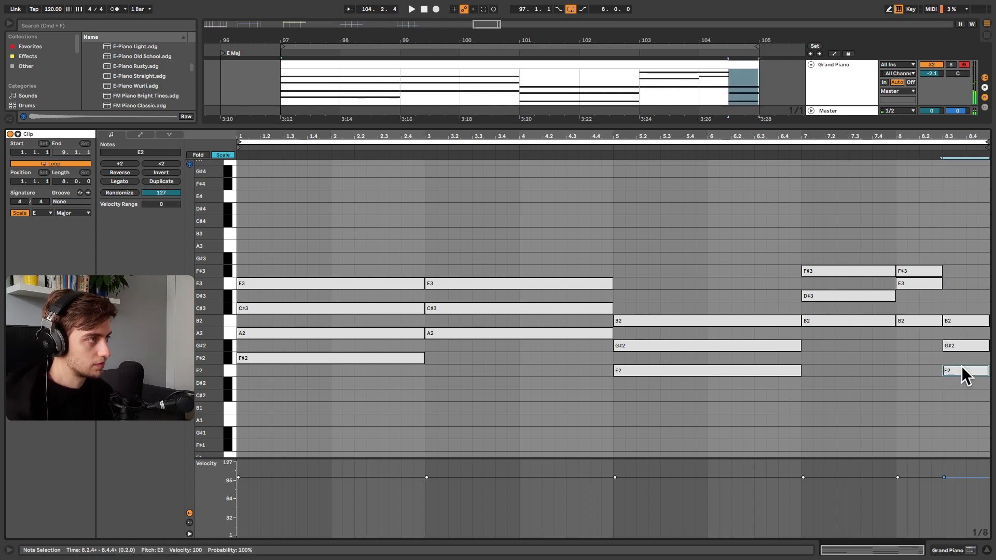
mouse_move(962, 312)
mouse_down()
mouse_move(951, 378)
mouse_move(968, 372)
mouse_up()
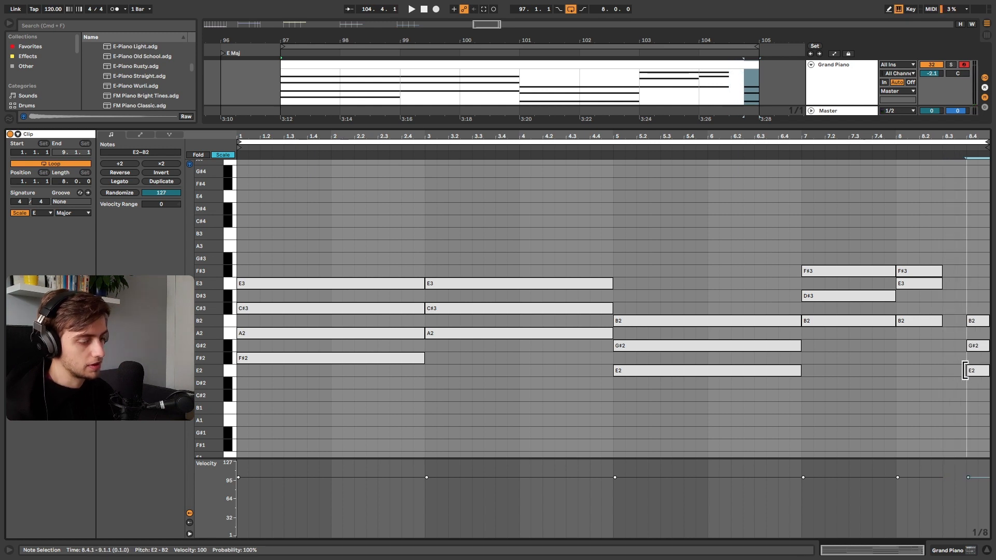
drag(942, 281, 965, 281)
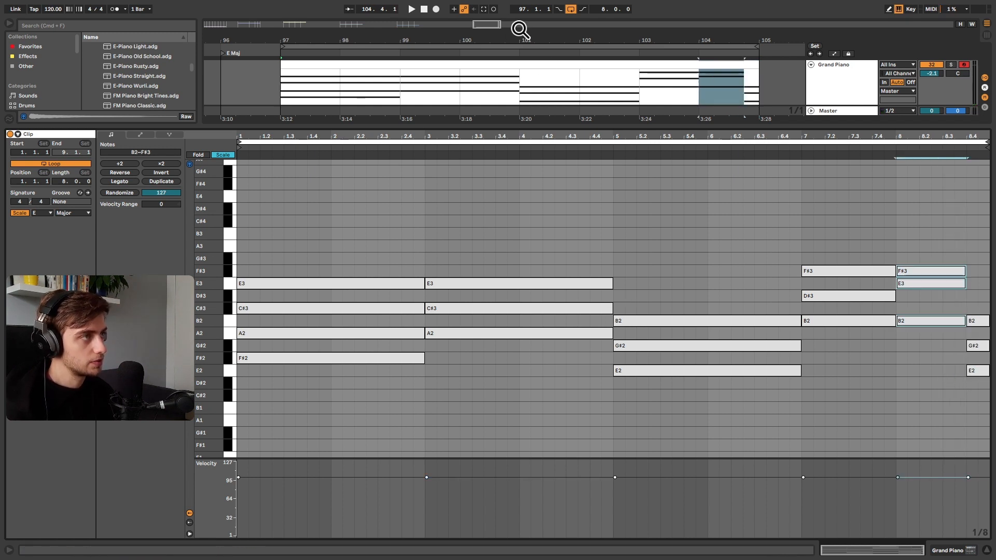
- Play the progression from the start, then stop playback at bar 97
click(511, 59)
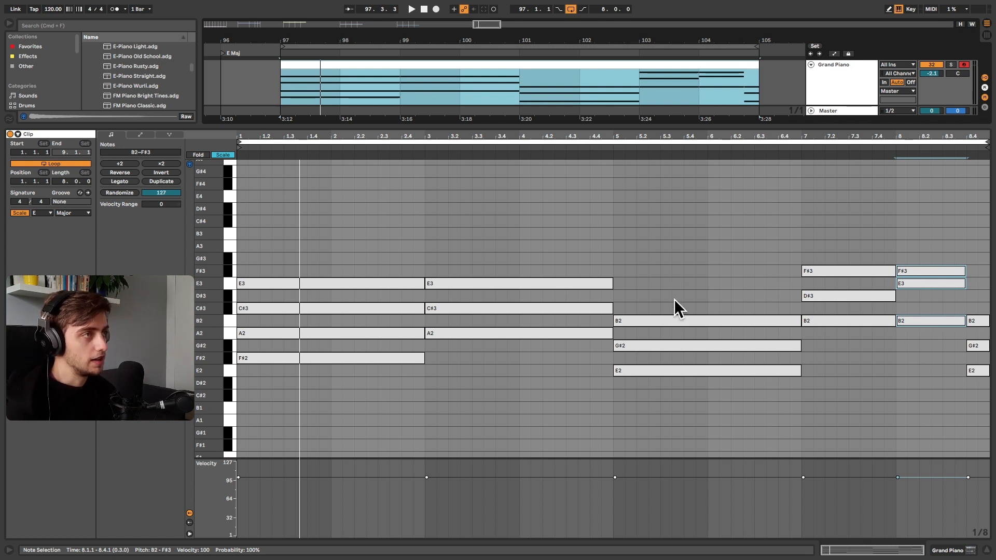
click(282, 53)
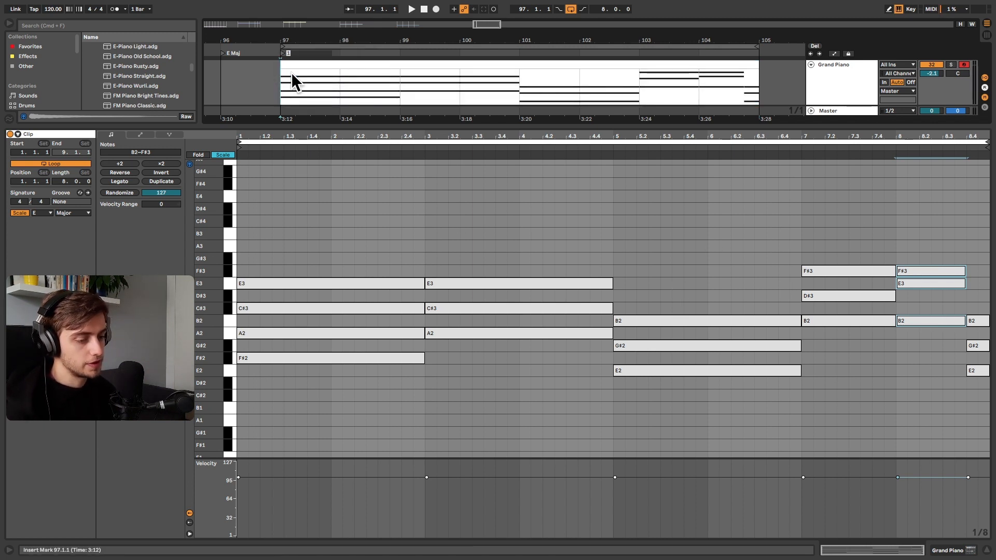
text(#m7)
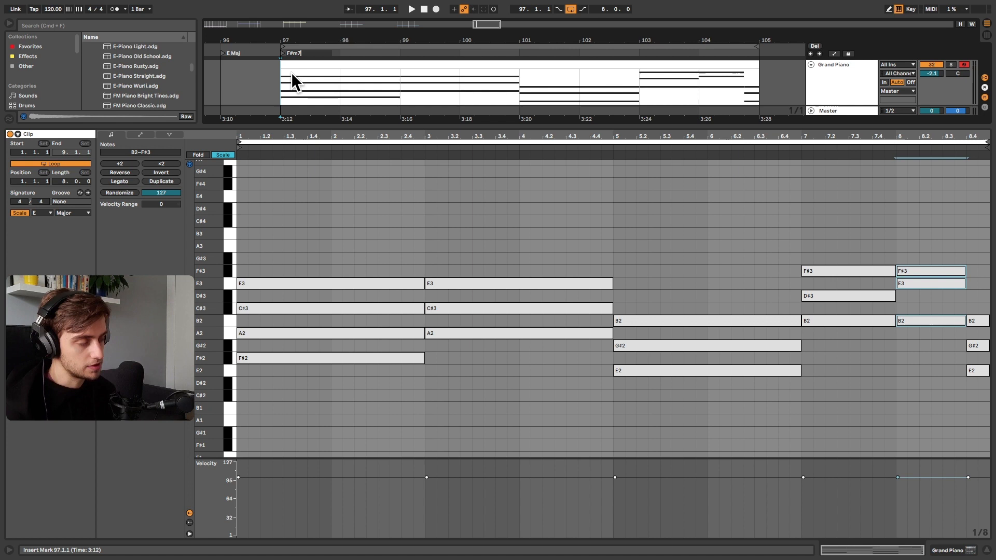
- Confirm the F#m7 locator, then add locators named A at bar 99 and B at bar 101
key(Return)
right_click(401, 56)
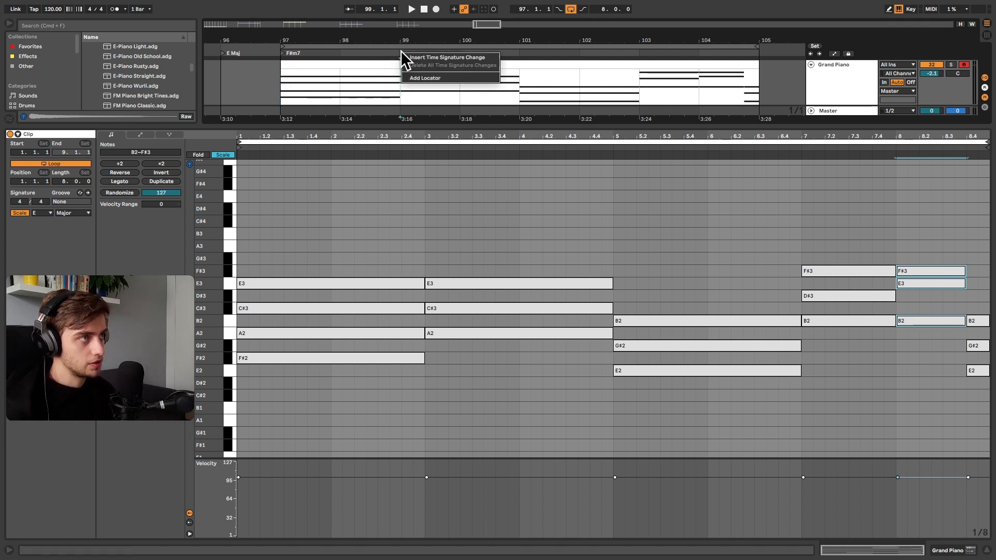
click(409, 78)
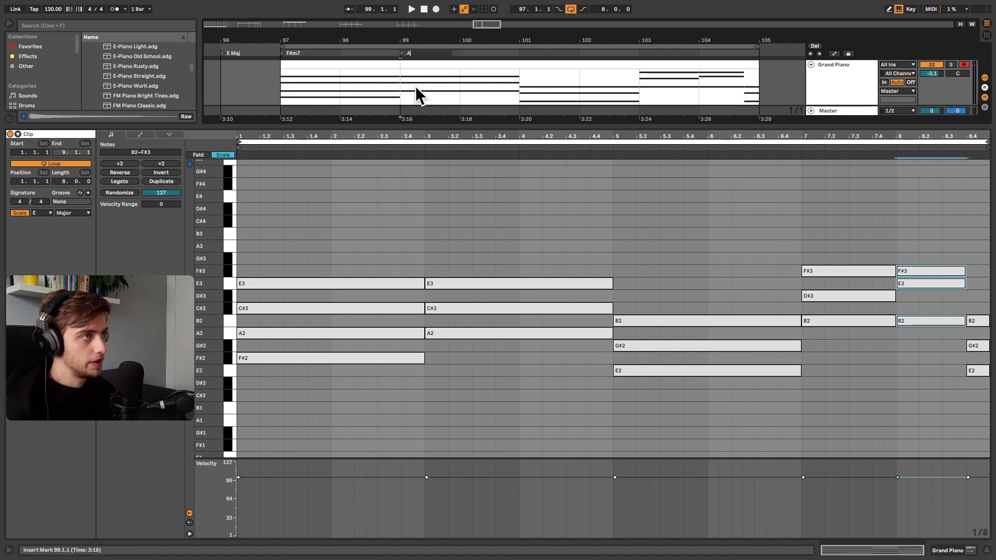
text(A)
key(Return)
right_click(521, 52)
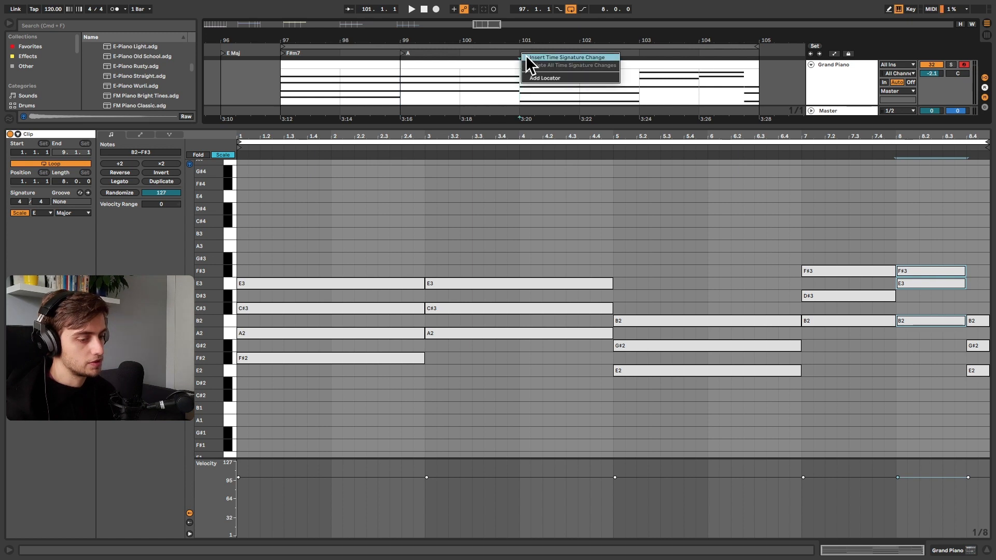
click(536, 78)
text(B)
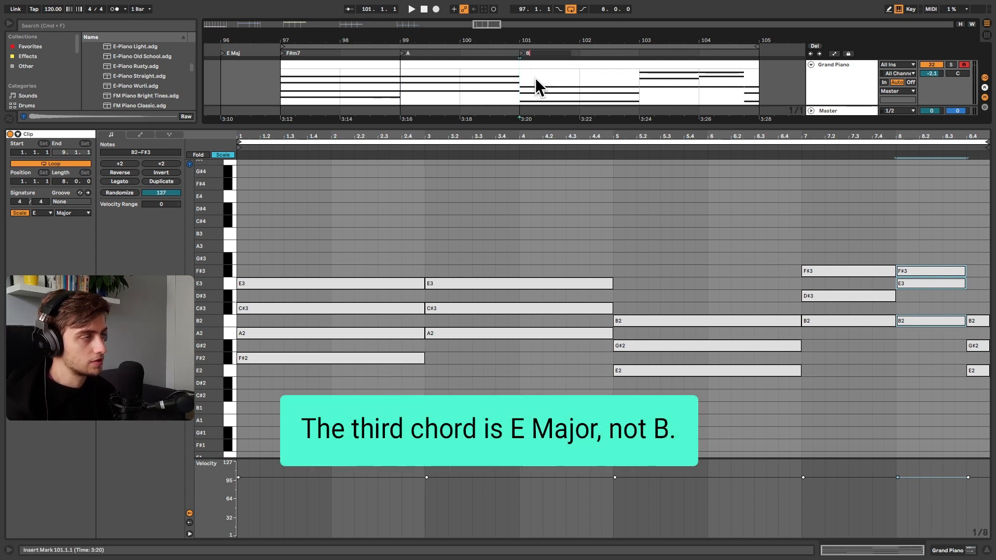
key(Return)
- Add a B locator at bar 103 and a B sus 4 locator at bar 104
click(430, 84)
drag(441, 85, 651, 98)
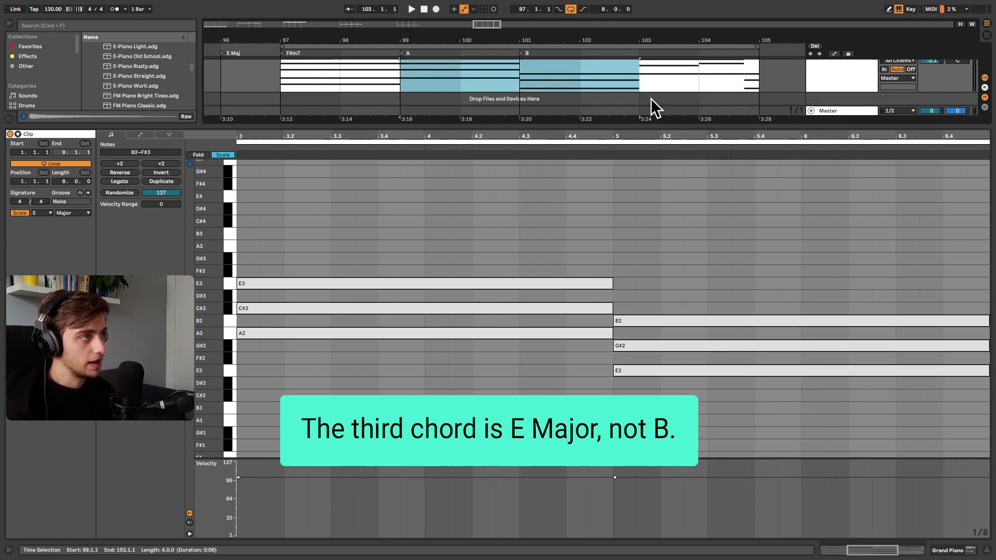
key(shift+Tab)
click(653, 136)
double_click(652, 136)
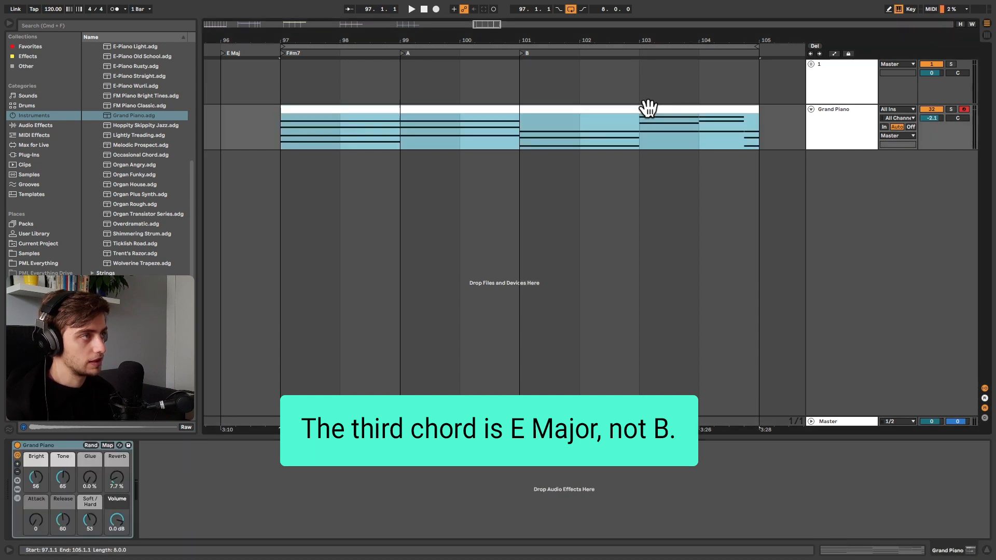
key(Return)
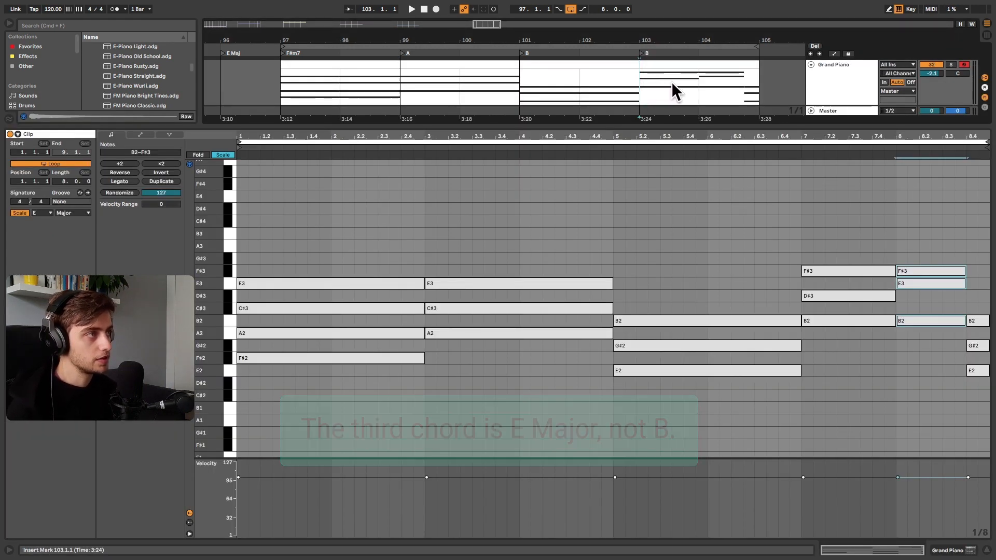
drag(643, 86, 697, 88)
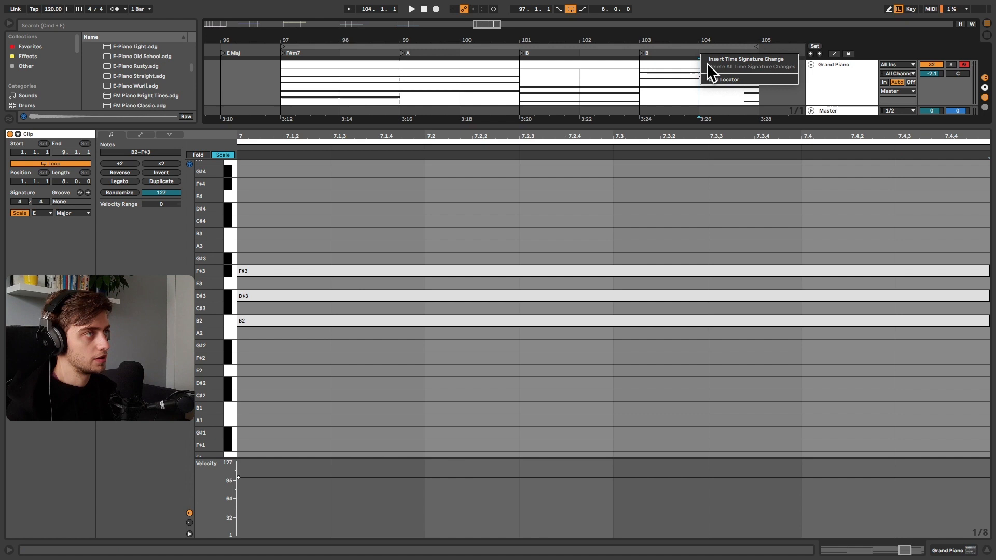
click(707, 63)
text(B su)
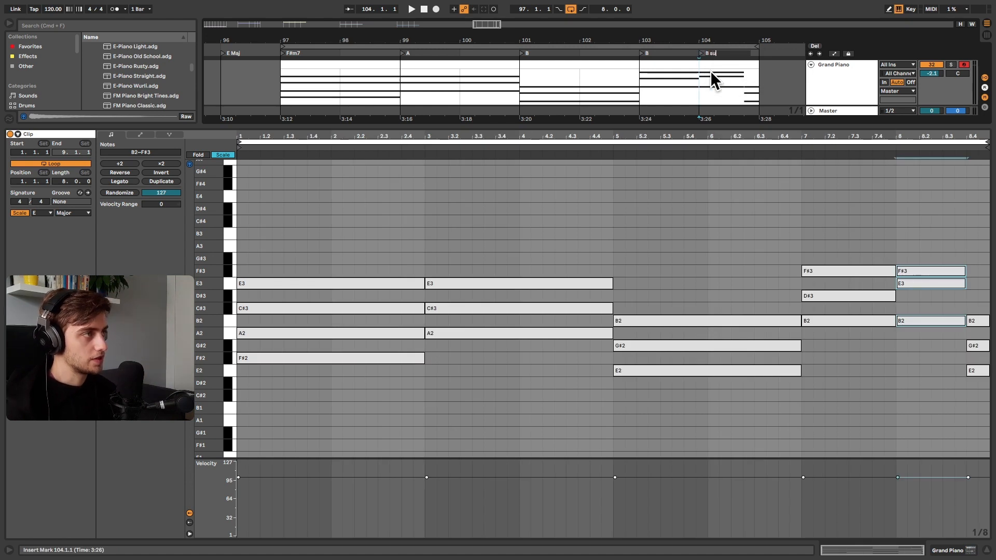
text(s 4)
key(Return)
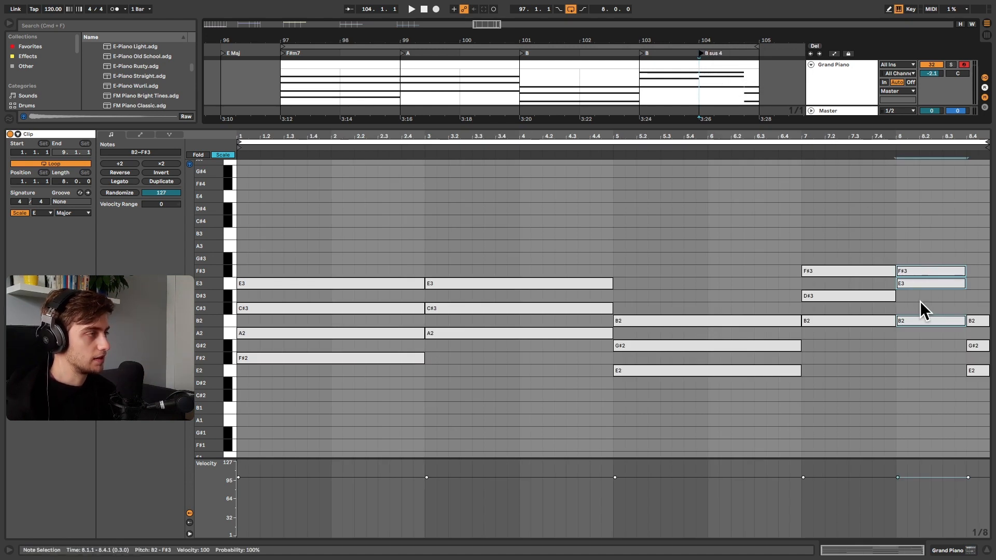
- Nudge the bar 8 E3 note down to D#3 and back up to E3
drag(922, 285, 922, 296)
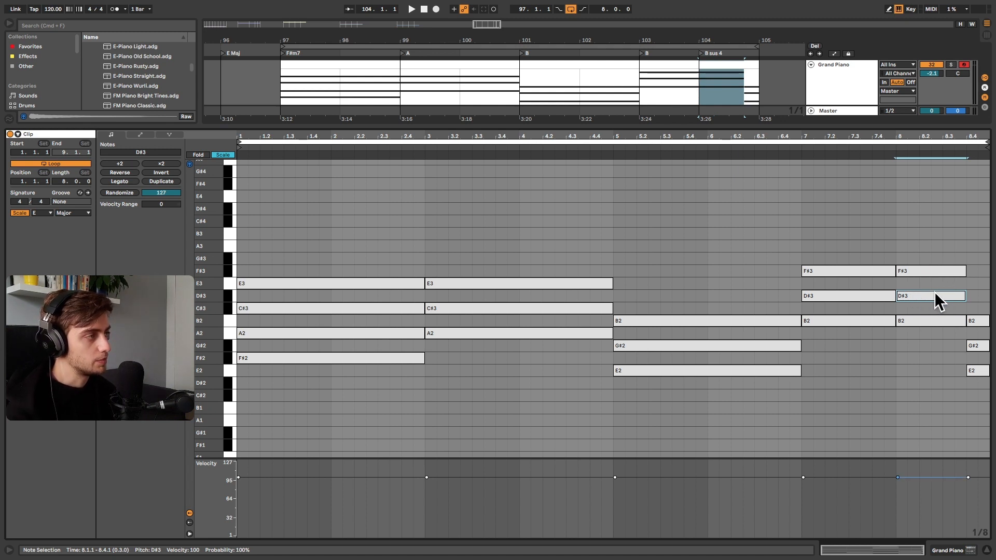
key(Up)
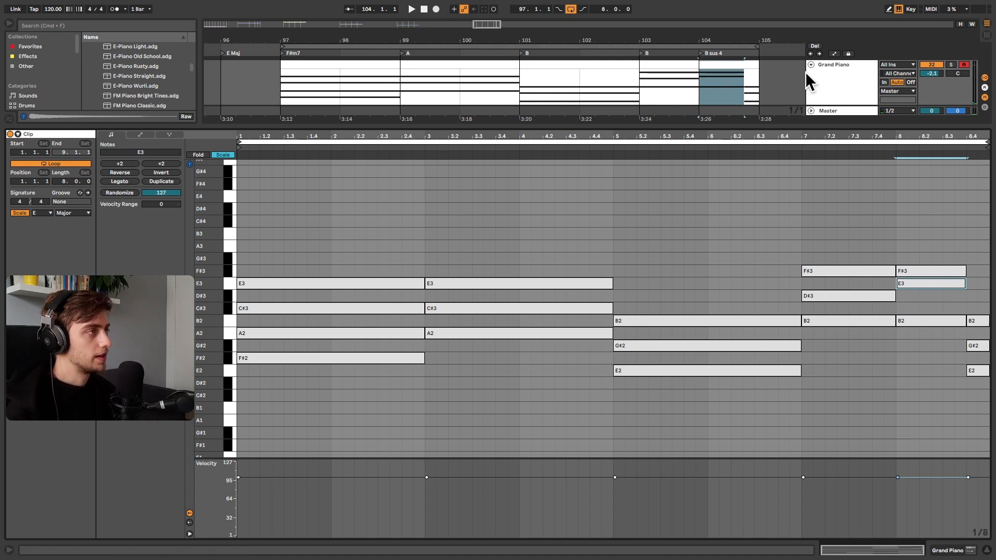
scroll(762, 78, up, 5)
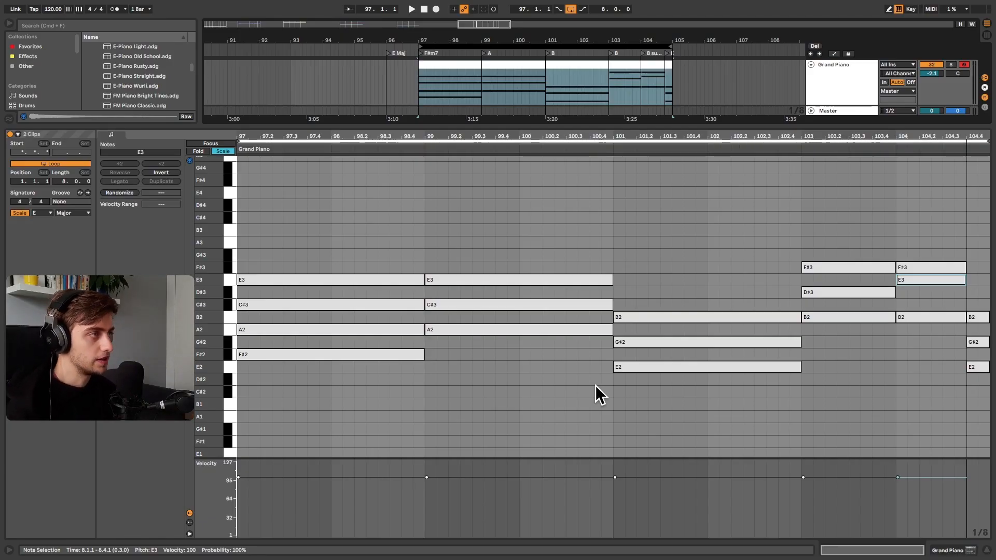
scroll(596, 385, down, 2)
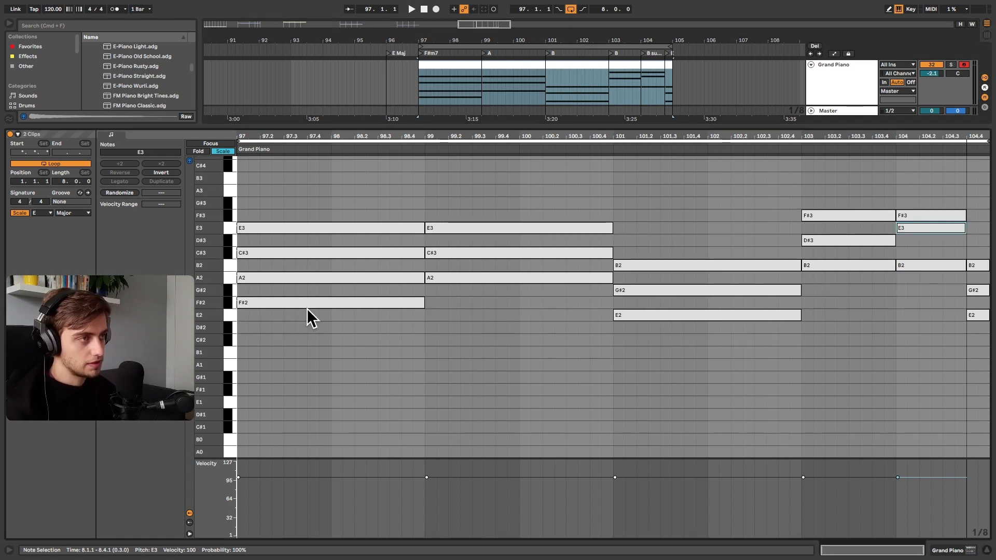
- Drop the first chord's F#2 an octave to F#1, comparing both during playback
click(304, 302)
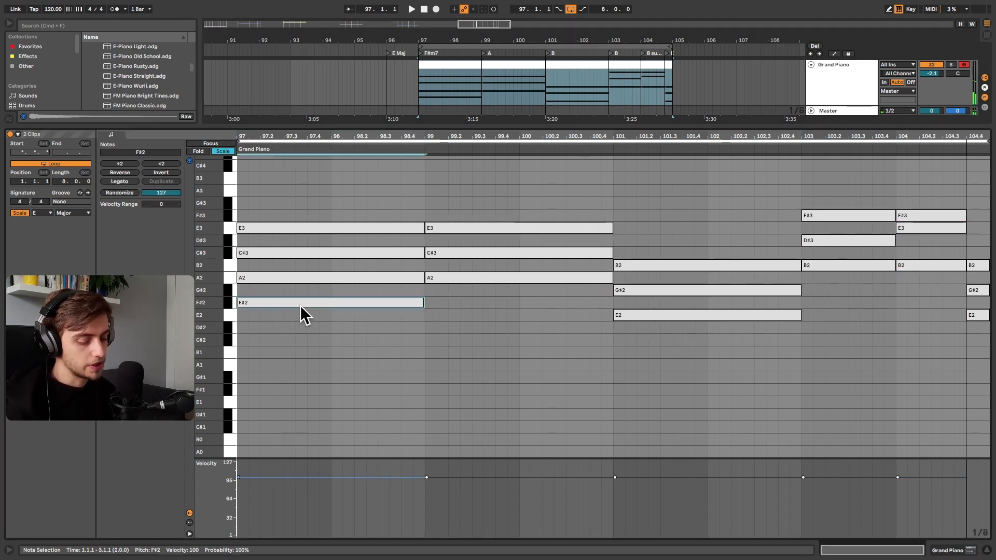
key(shift+Down)
key(space)
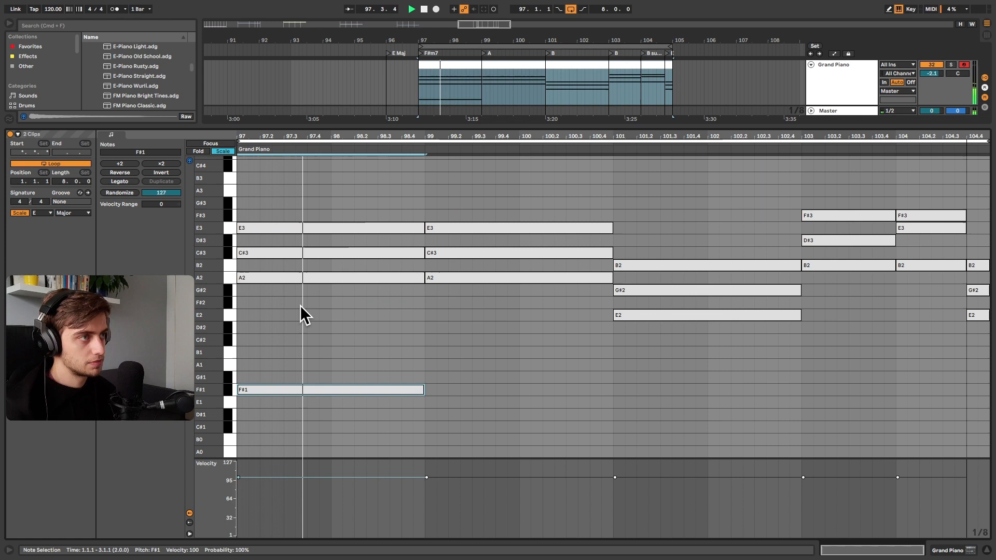
key(shift+Up)
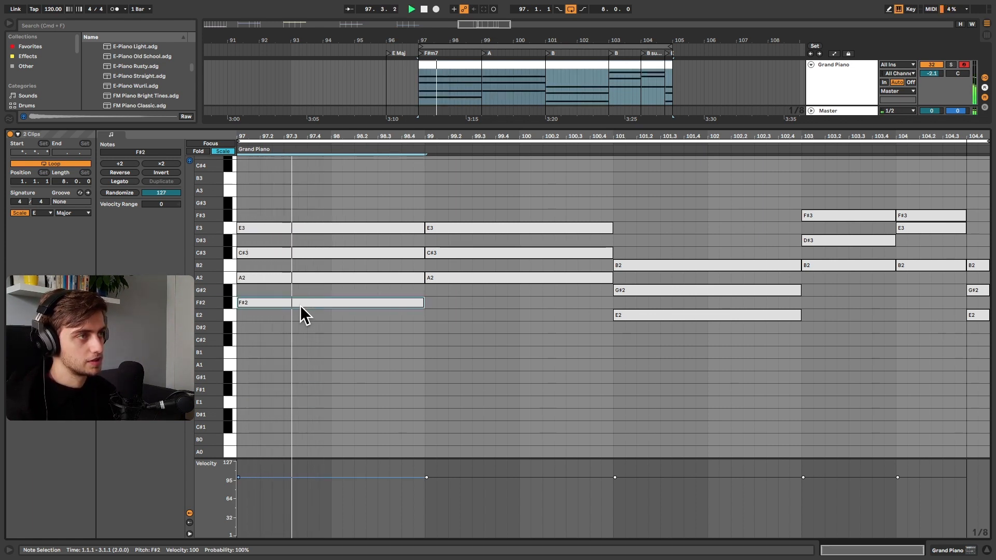
key(shift+Down)
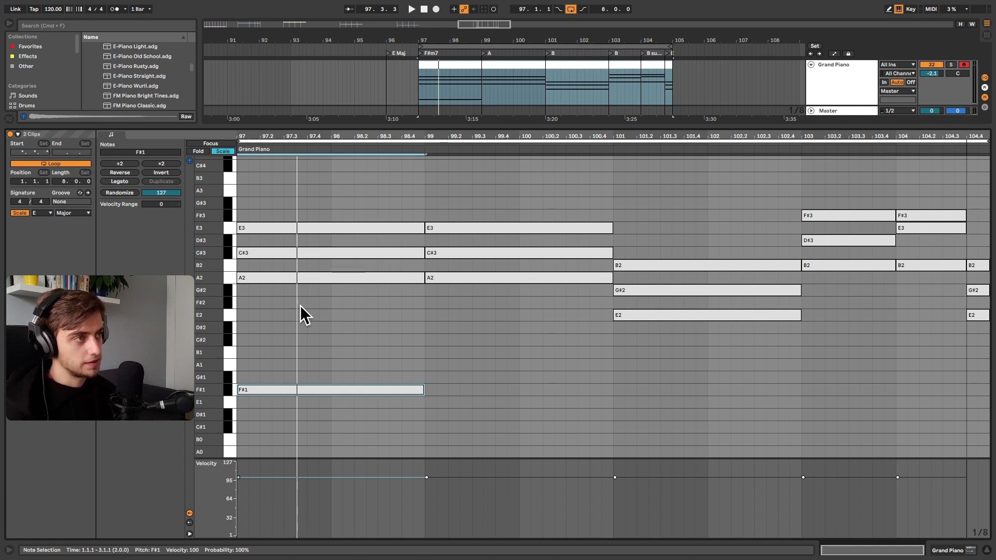
- Copy the second chord's A2 down to an A1 bass note and play it back
click(452, 278)
drag(453, 278, 451, 364)
key(space)
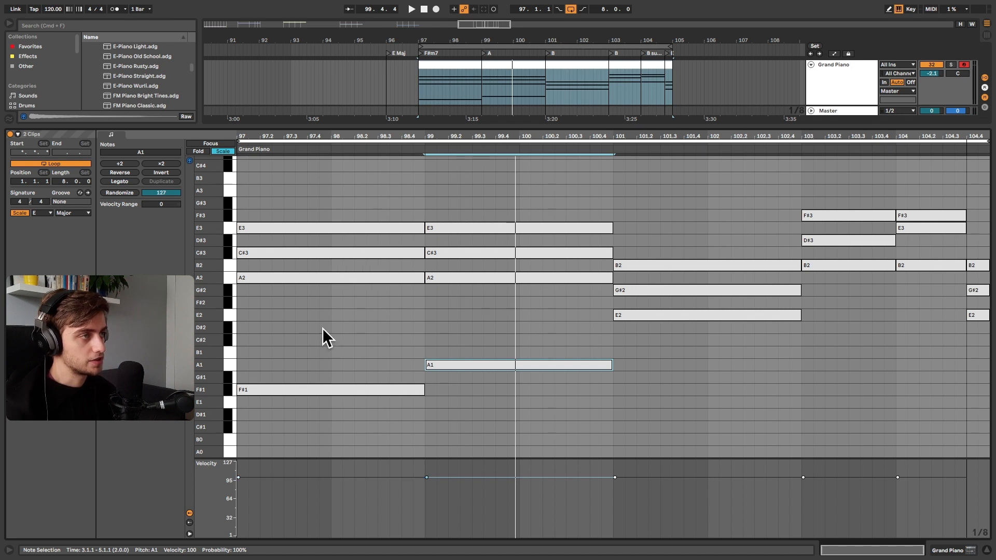
drag(323, 331, 310, 191)
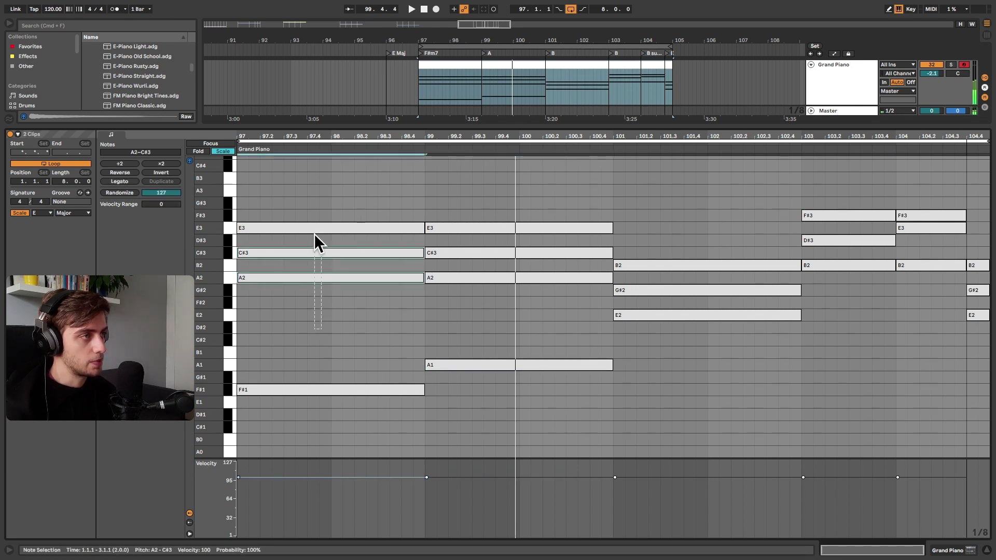
- Rename the bar 101 chord locator from B to E
click(498, 326)
right_click(491, 54)
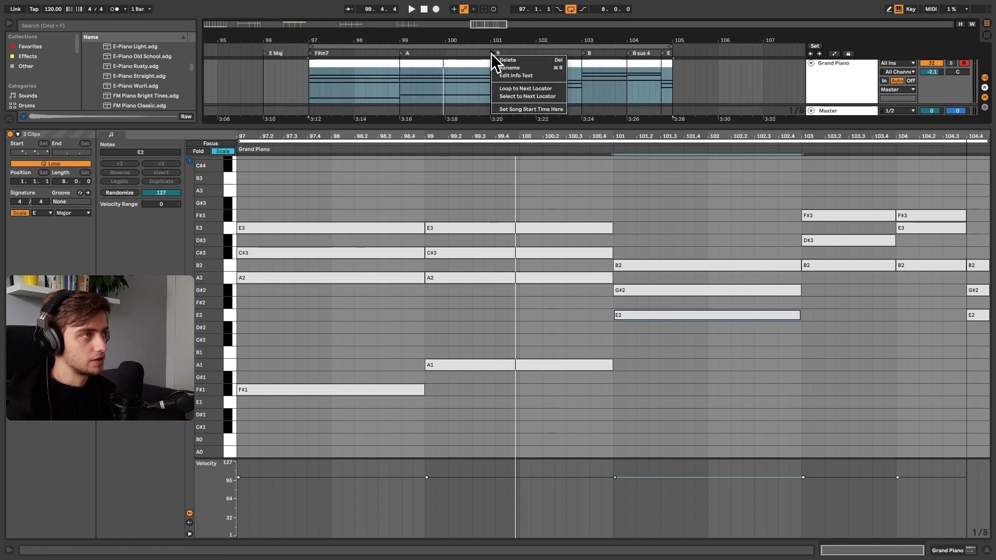
click(514, 66)
text(E)
key(Return)
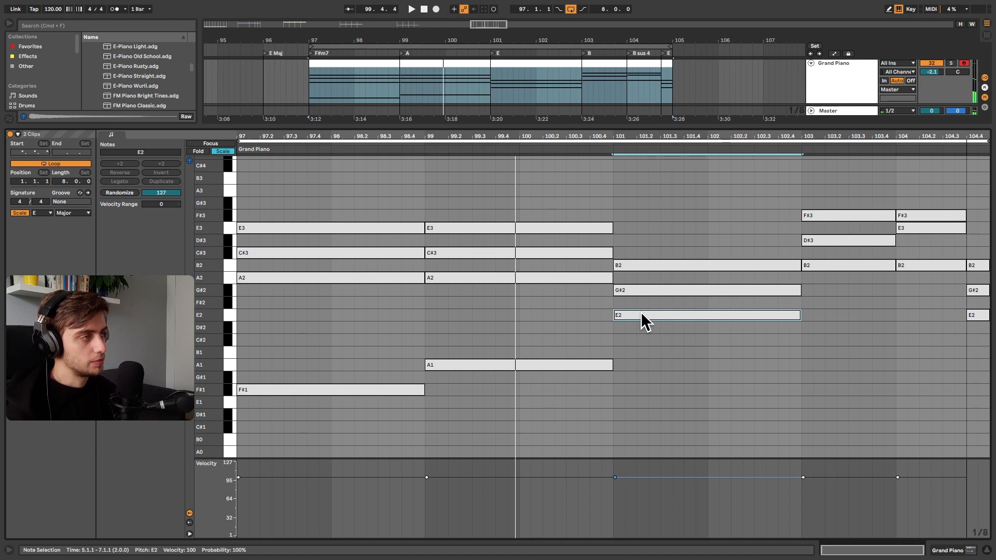
- Raise the E2 note to E3 and copy it down as an E1 bass, giving E1–G#2–B2–E3
key(shift+Up)
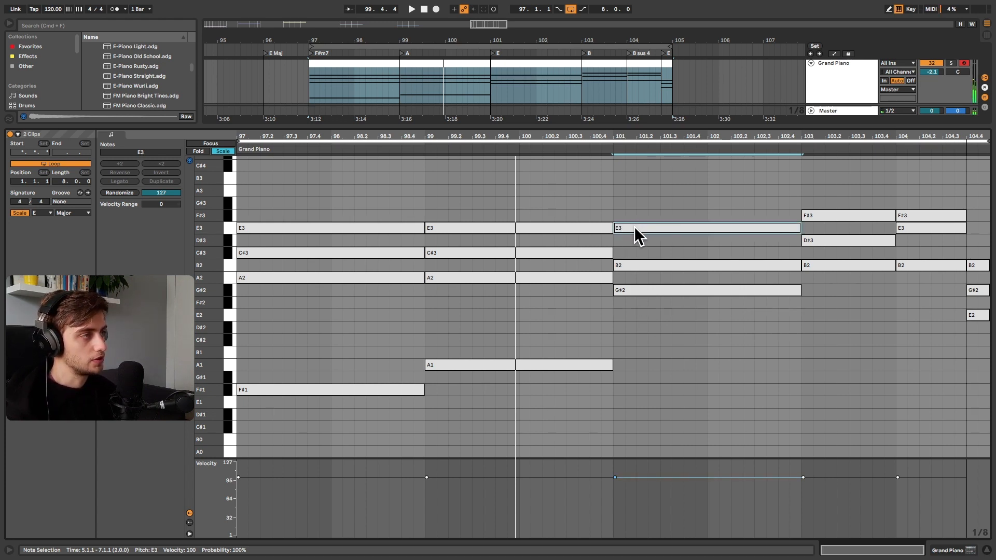
drag(635, 226, 632, 402)
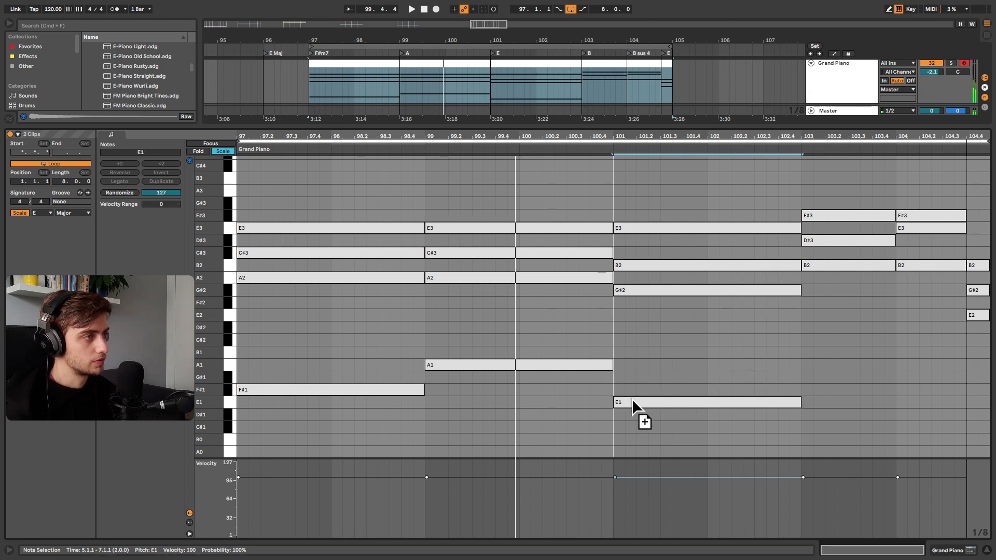
key(shift+Up)
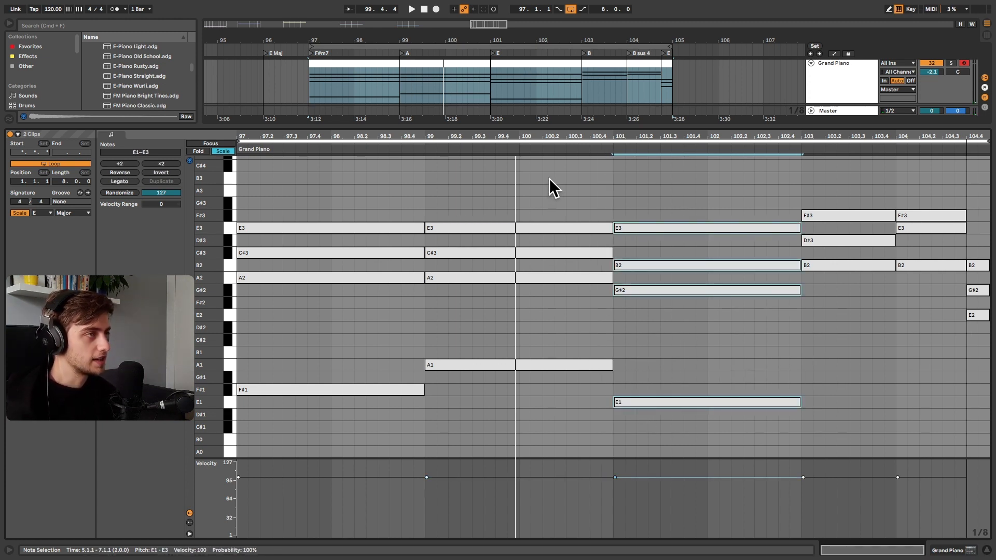
drag(548, 178, 542, 491)
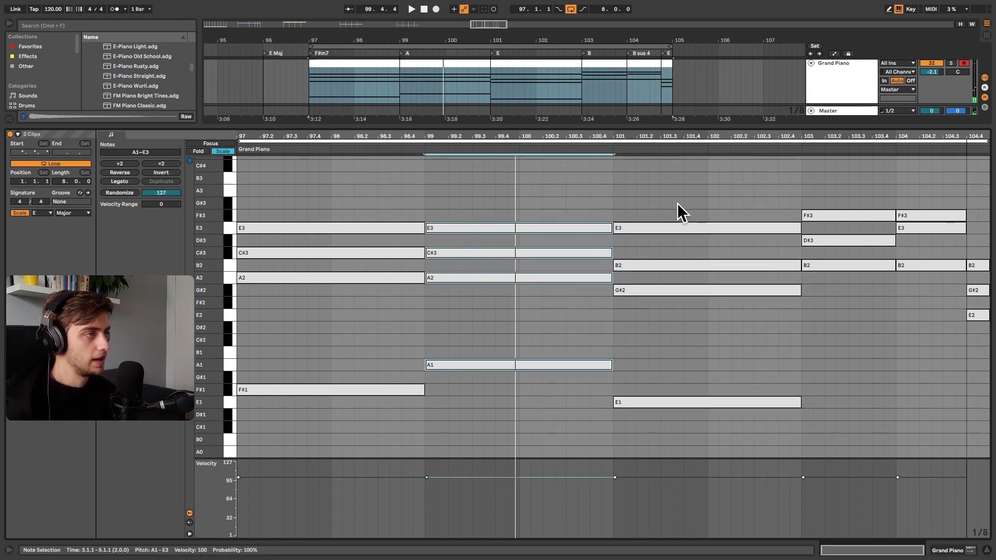
drag(677, 203, 758, 420)
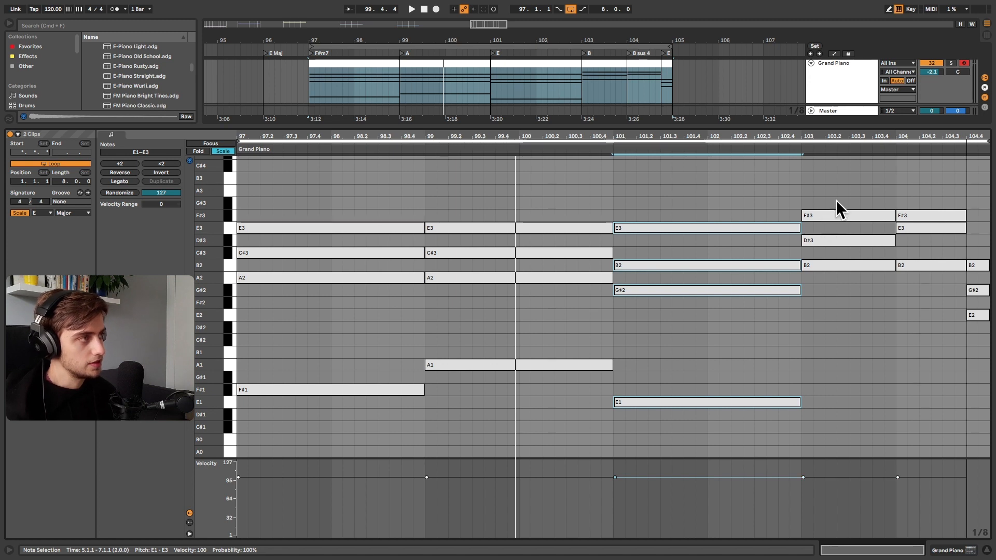
- Drop the F#3 notes at bars 103 and 104 to F#2 and raise the final E2 to E3
click(826, 181)
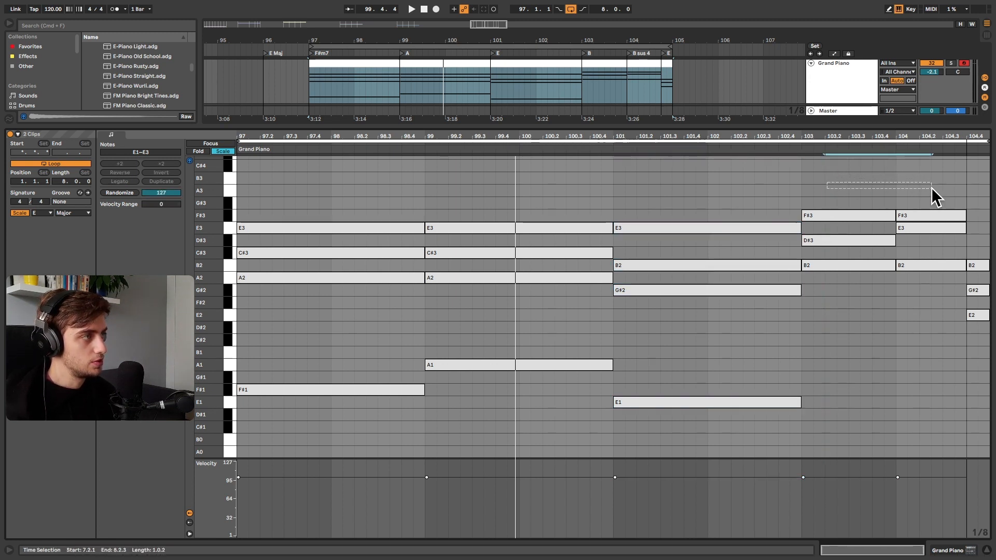
click(856, 214)
shift+click(940, 215)
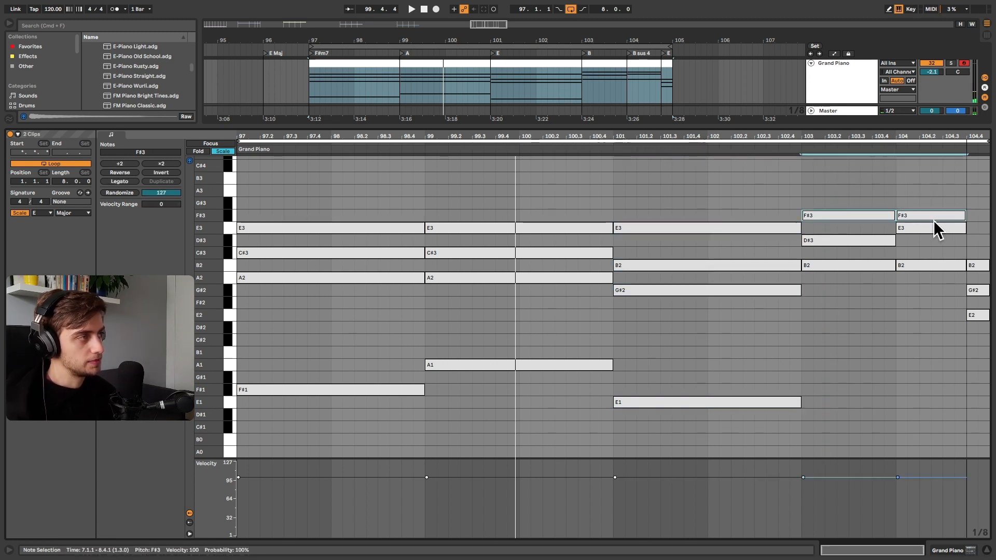
key(shift+Down)
drag(933, 221, 985, 323)
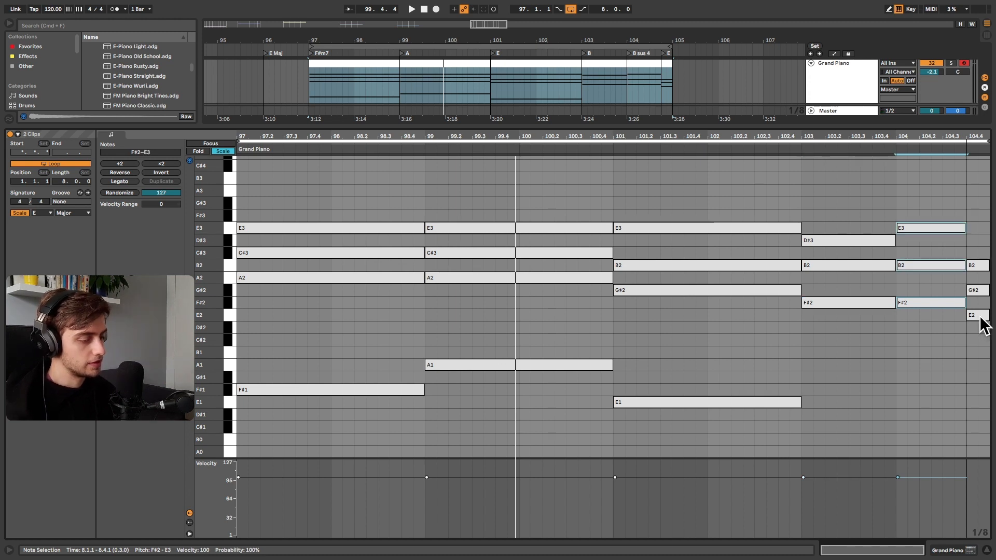
click(982, 317)
key(shift+Up)
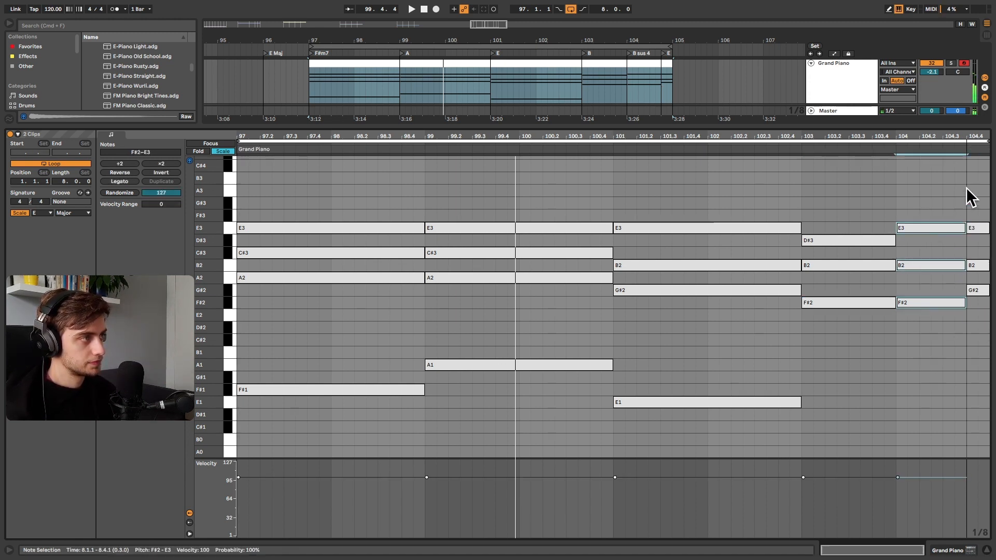
- Add an E1 bass note under the final chord and review the chord selections
drag(965, 210, 965, 328)
click(977, 229)
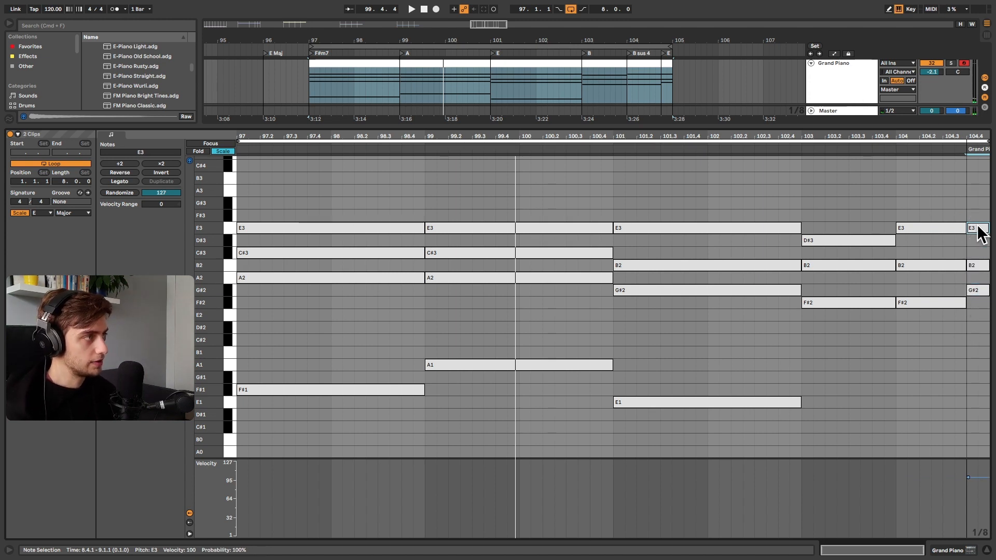
double_click(978, 390)
drag(979, 392, 979, 405)
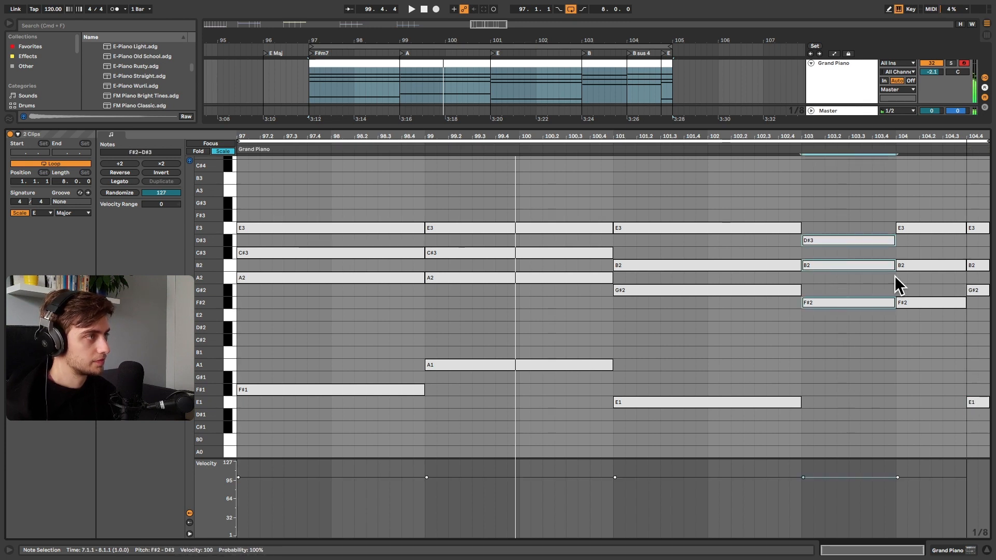
drag(928, 191, 935, 467)
drag(986, 210, 990, 545)
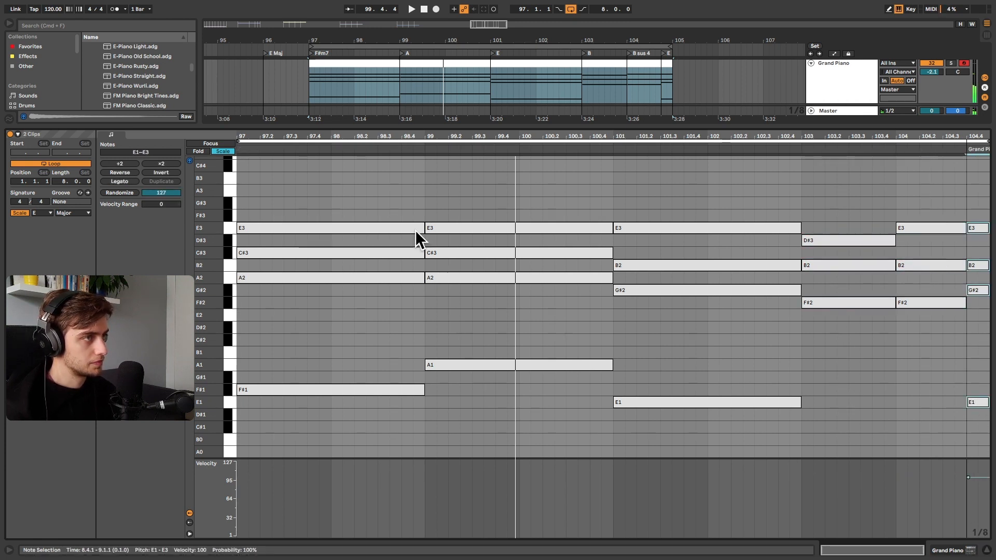
drag(419, 179, 419, 405)
- Merge the chords into one clip and copy bar 7's B2 down to a B1 bass
key(ctrl+j)
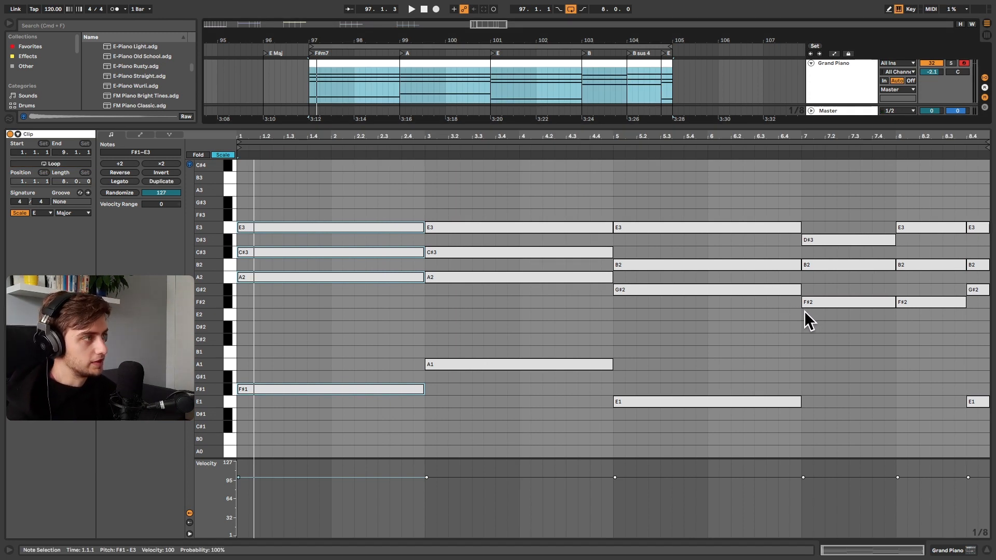
click(833, 271)
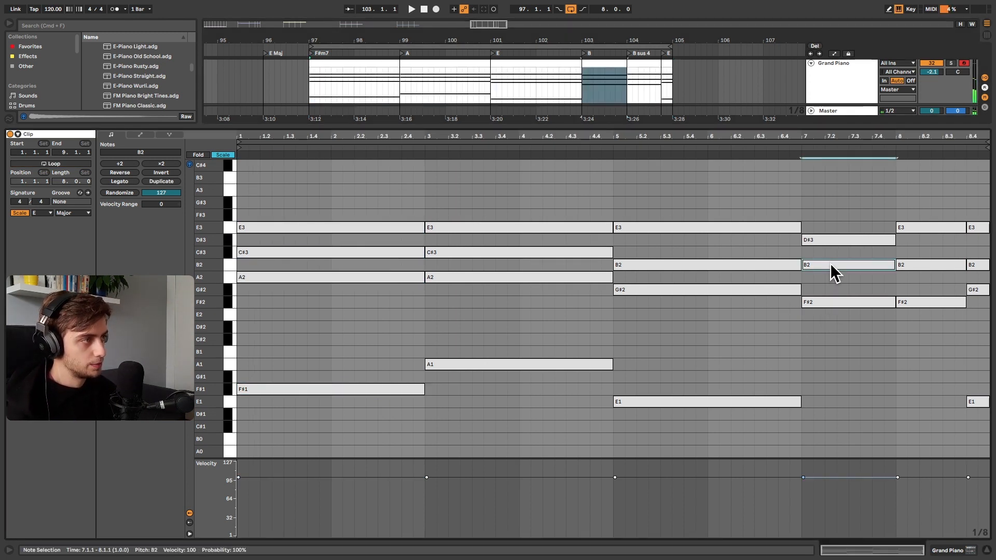
drag(833, 271, 834, 362)
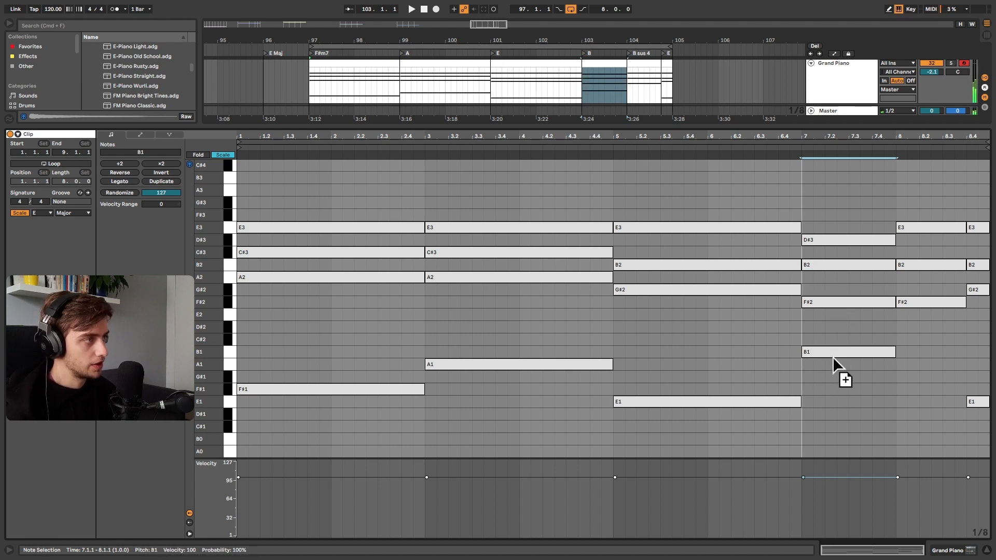
- Duplicate the B1 bass into bar 8 and shorten it to fit the chord
key(ctrl+d)
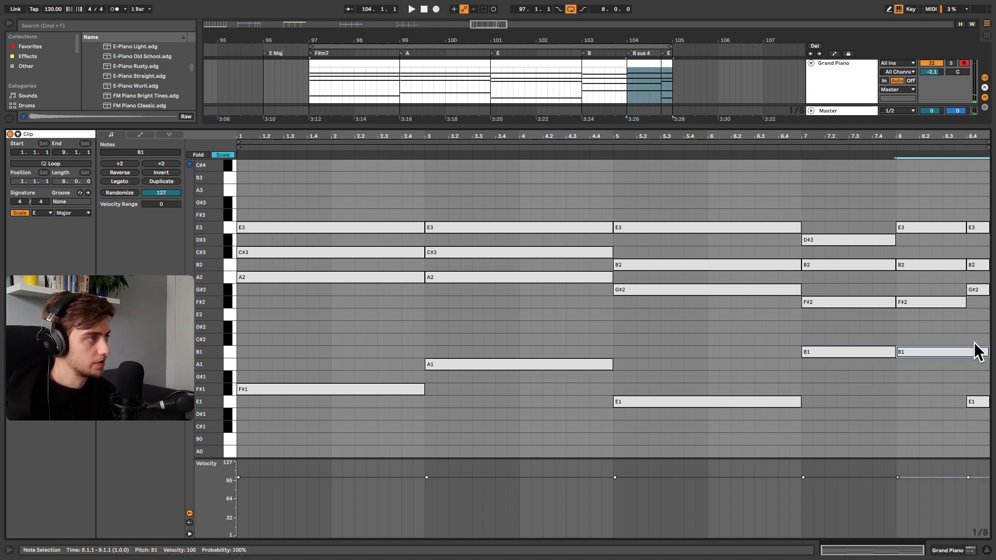
drag(987, 352, 965, 351)
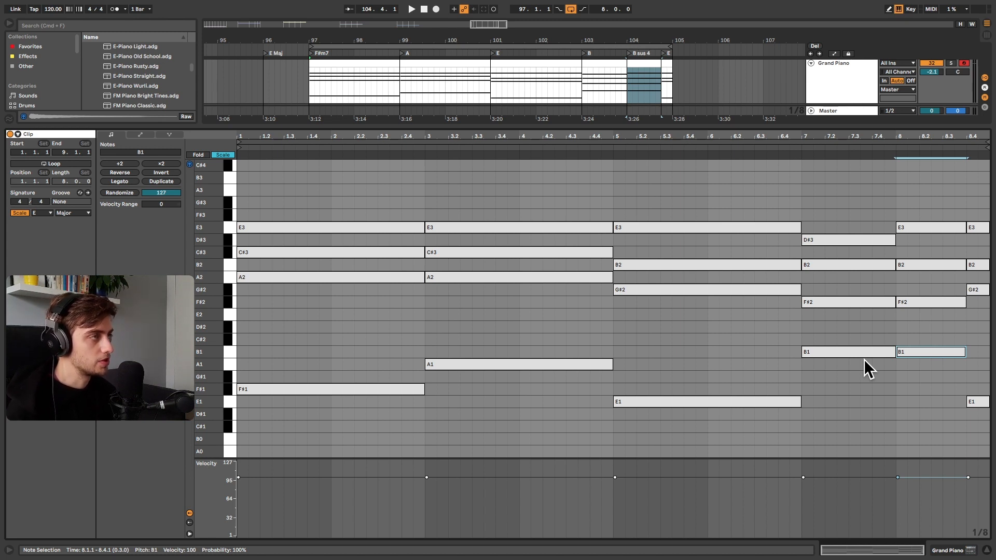
- Select the eight-bar chord clip and play the finished progression
click(614, 74)
key(space)
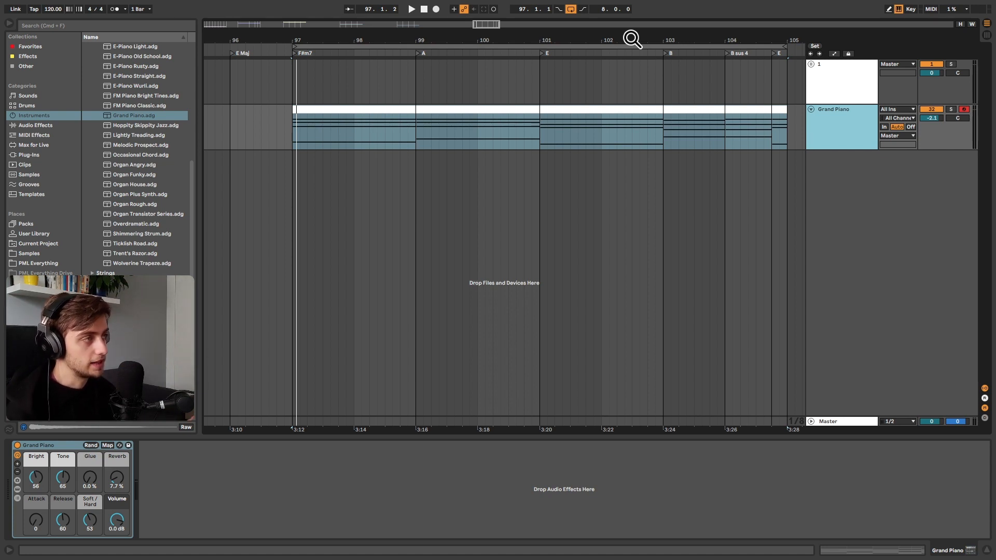
- Zoom out the arrangement and play the chord clip on the PML-MT-60 Main Lead synth
drag(632, 40, 669, 36)
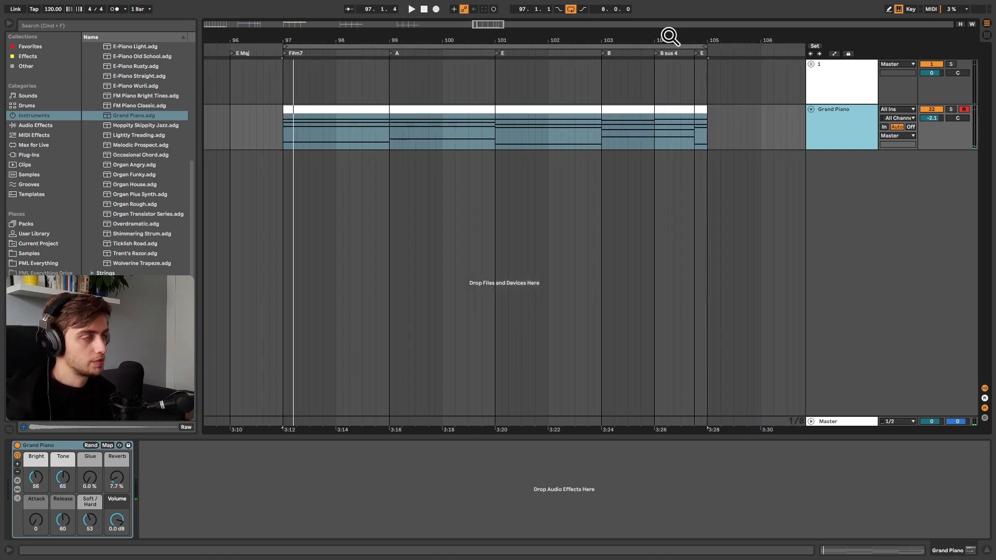
click(427, 111)
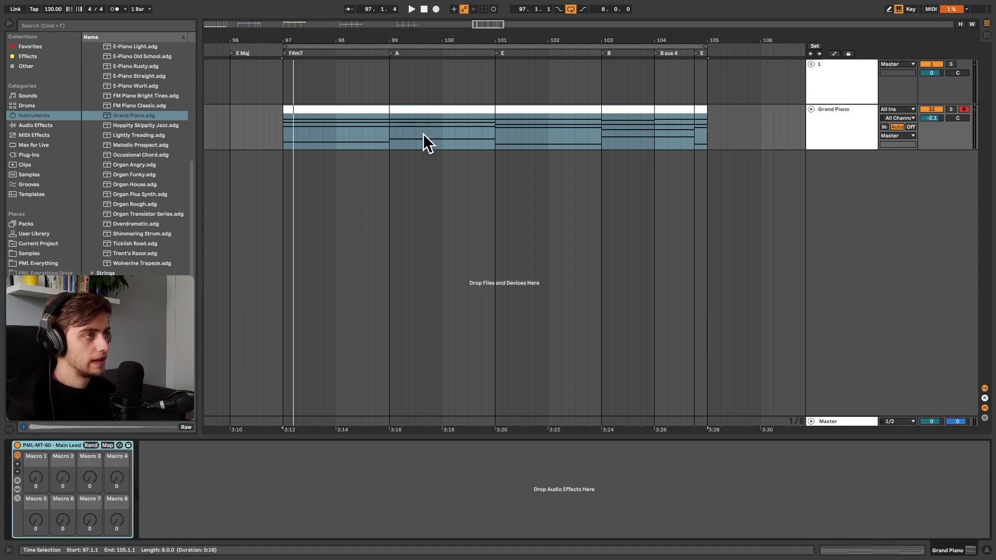
key(space)
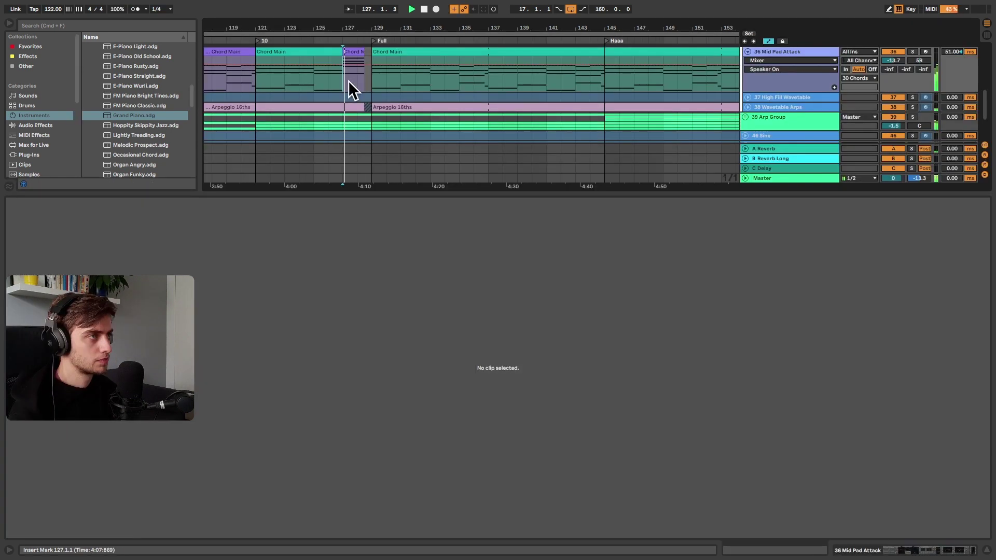
double_click(348, 80)
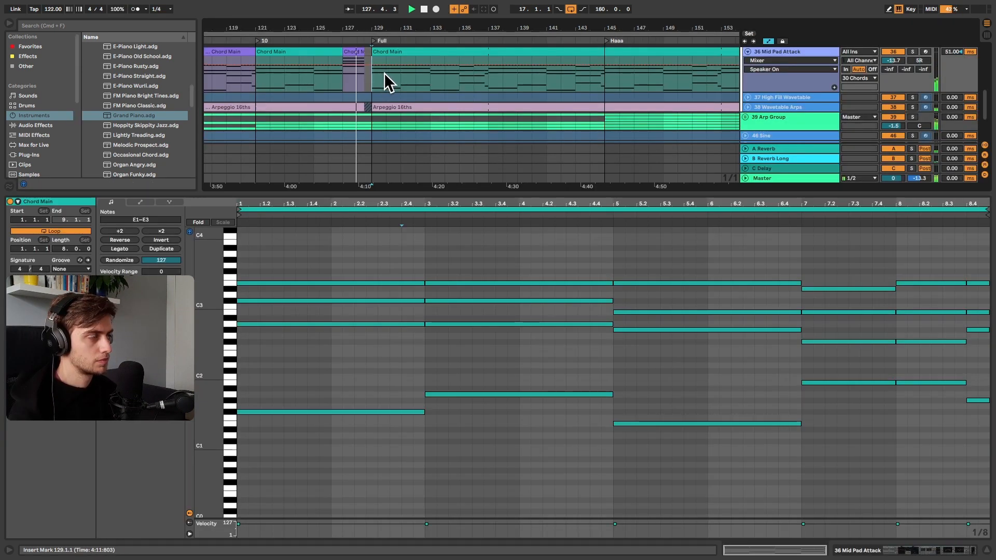